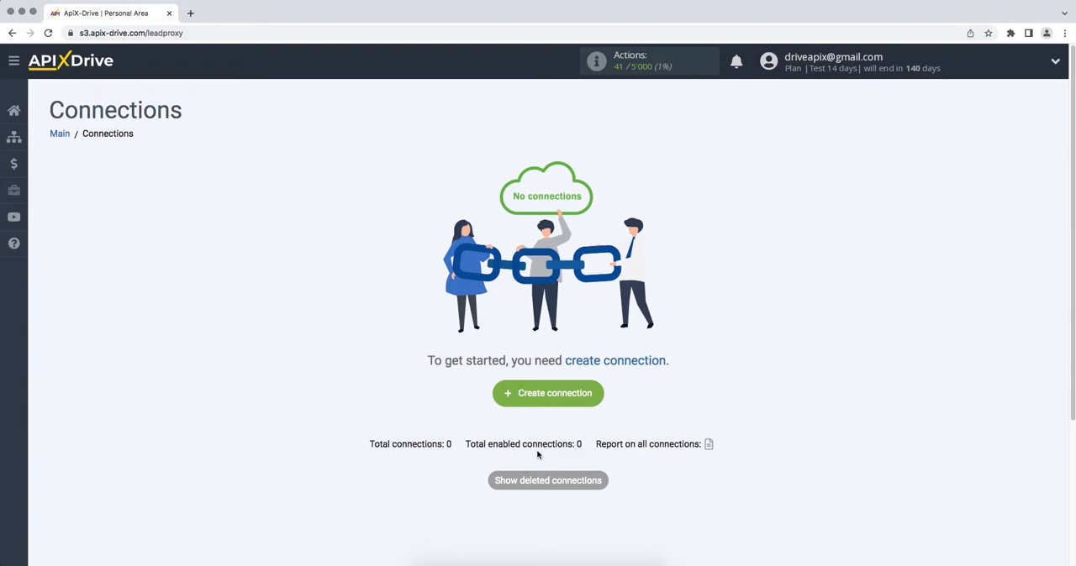
- Create a new connection and choose Pipedrive as the data source system
{"action": "left_click", "coordinate": [503, 395]}
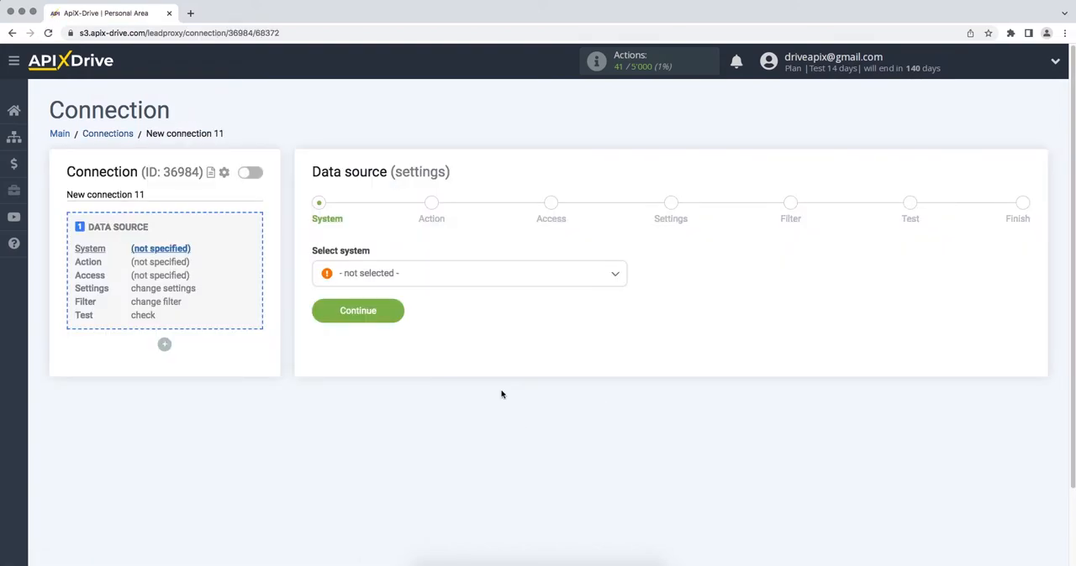
{"action": "left_click", "coordinate": [597, 283]}
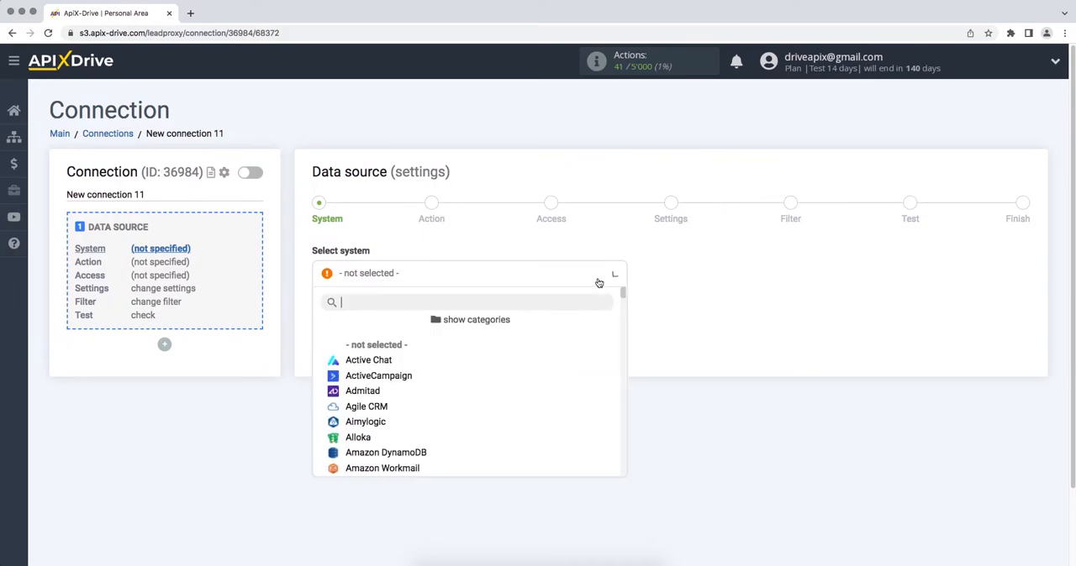
{"action": "scroll", "coordinate": [624, 298], "scroll_direction": "down", "scroll_amount": 2}
{"action": "left_click_drag", "start_coordinate": [623, 297], "coordinate": [625, 407]}
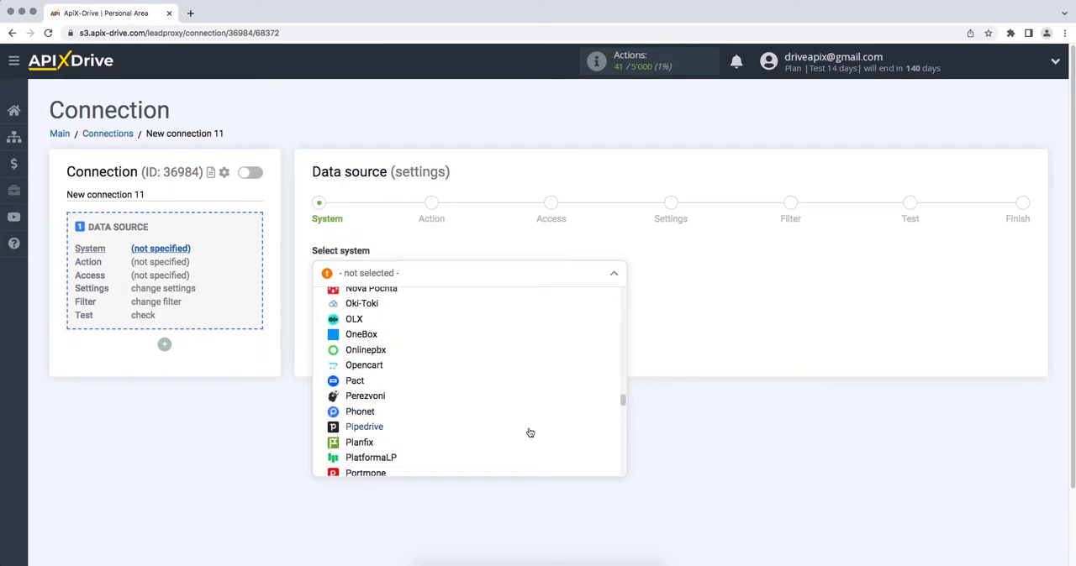
{"action": "left_click", "coordinate": [527, 430]}
{"action": "left_click", "coordinate": [318, 317]}
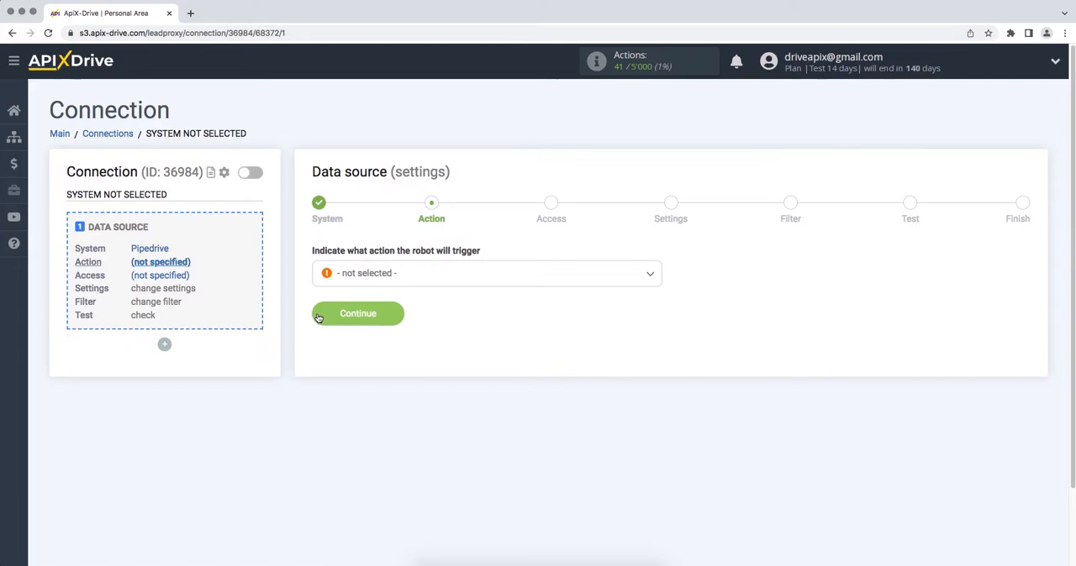
- Set the source action to Get Deals (new) and continue
{"action": "left_click", "coordinate": [347, 276]}
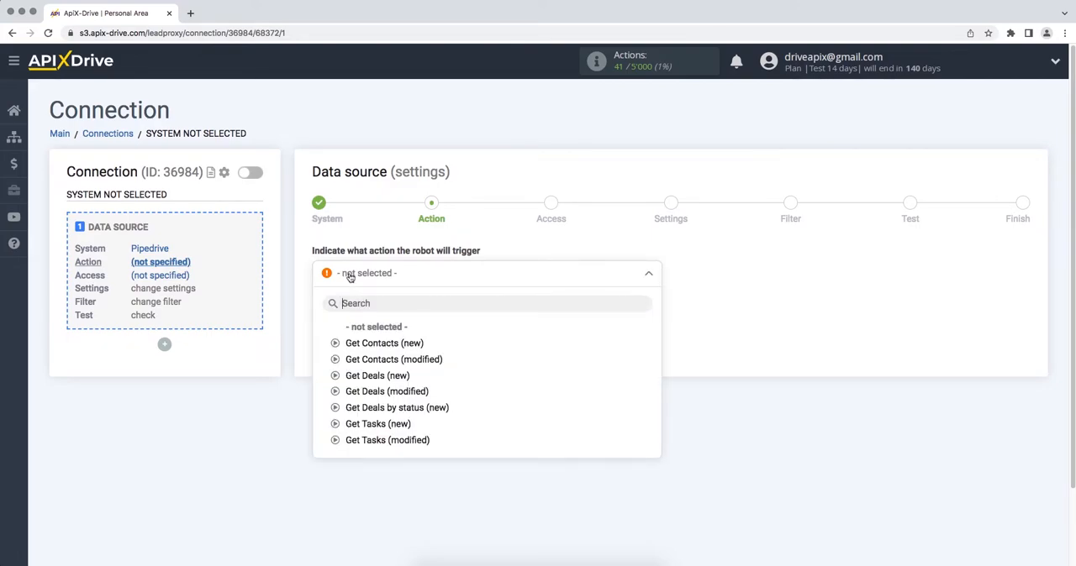
{"action": "left_click", "coordinate": [353, 376]}
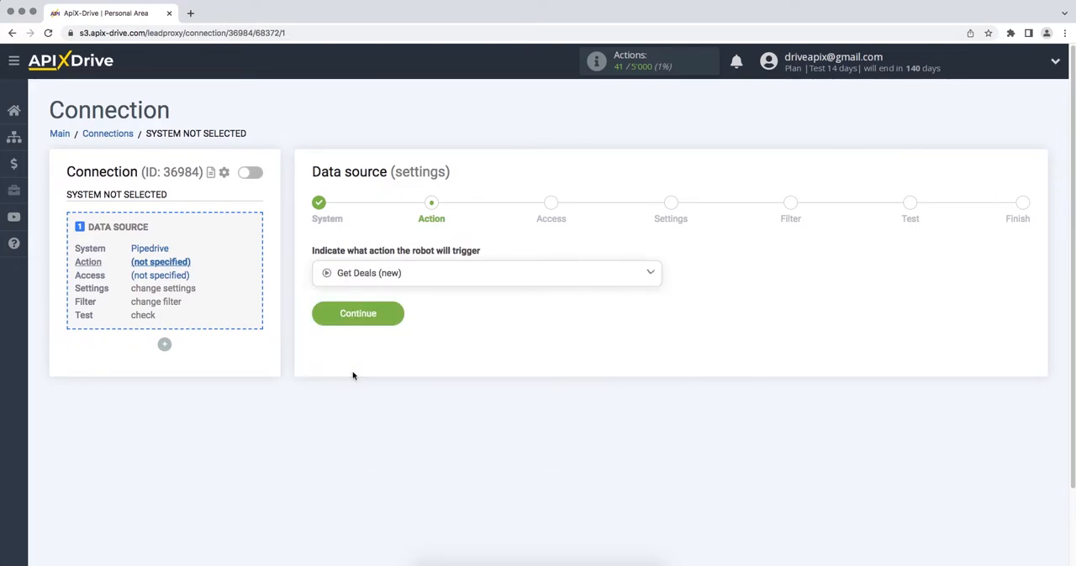
{"action": "left_click", "coordinate": [327, 325]}
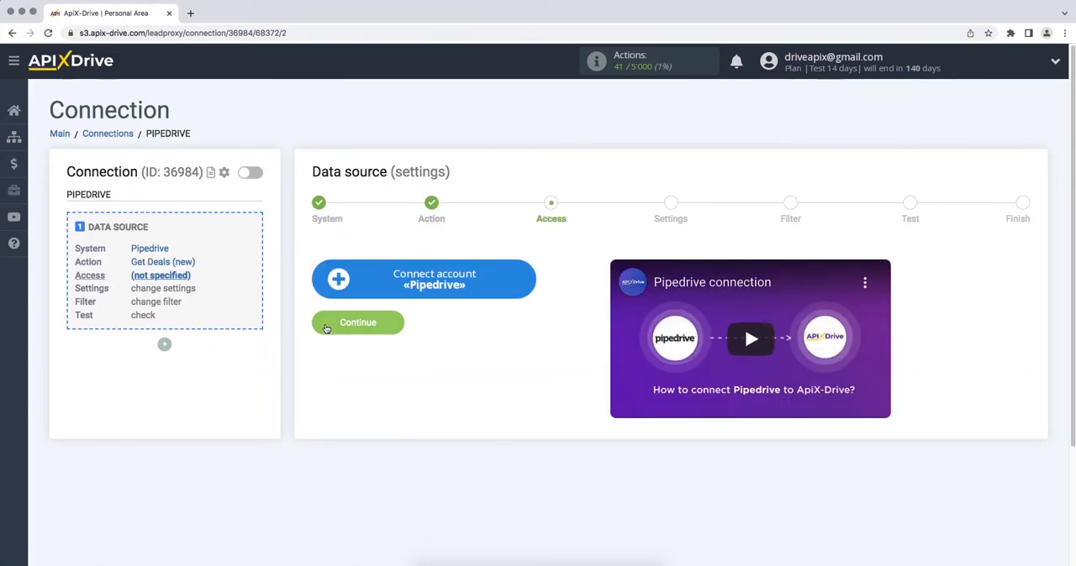
- Start connecting a Pipedrive account and copy the domain apix-drive2.pipedrive.com from the Pipedrive page address
{"action": "left_click", "coordinate": [325, 288]}
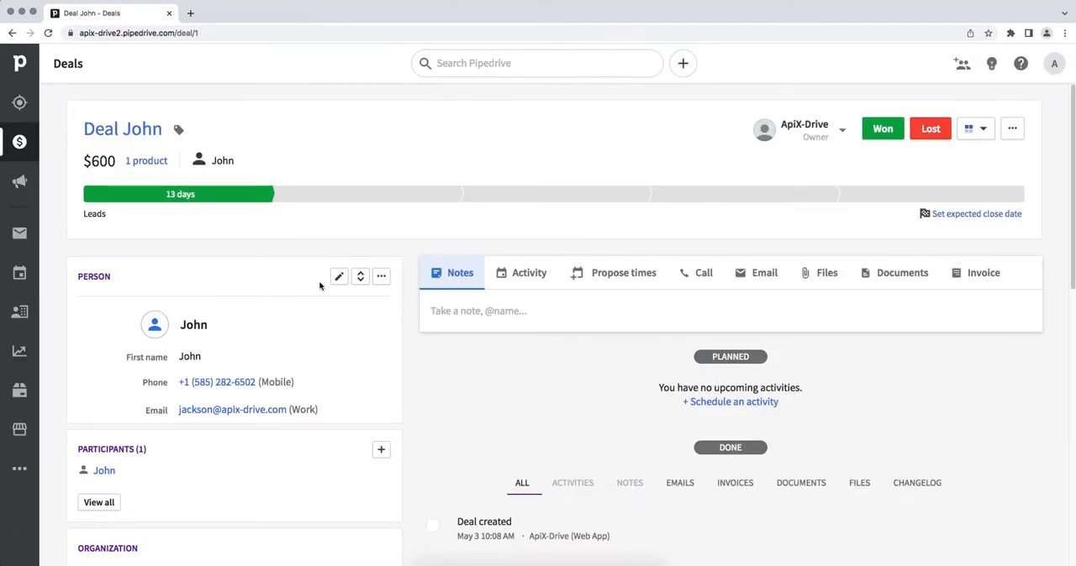
{"action": "left_click", "coordinate": [203, 34]}
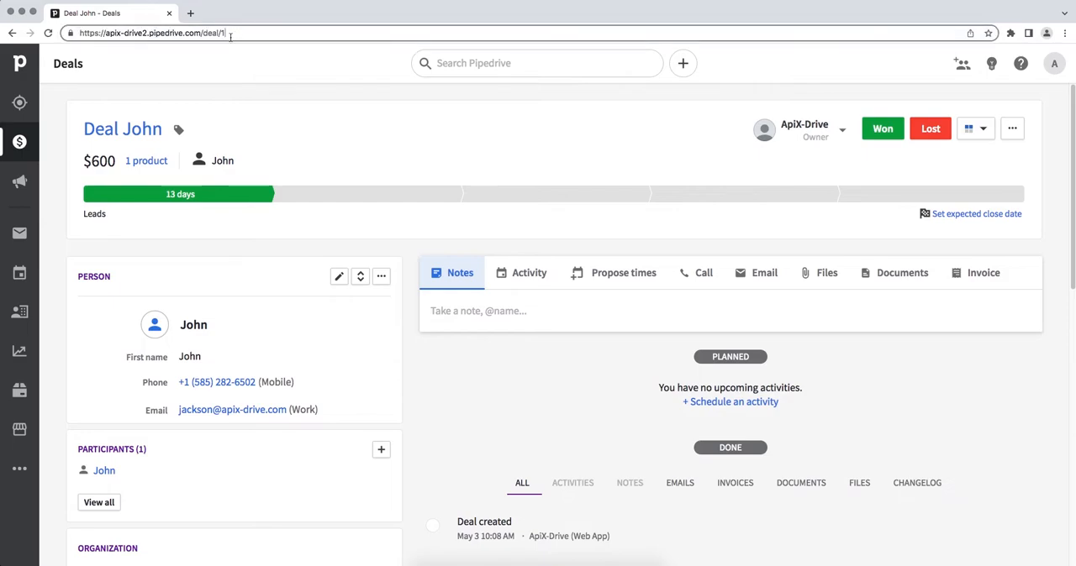
{"action": "left_click_drag", "start_coordinate": [202, 34], "coordinate": [106, 34]}
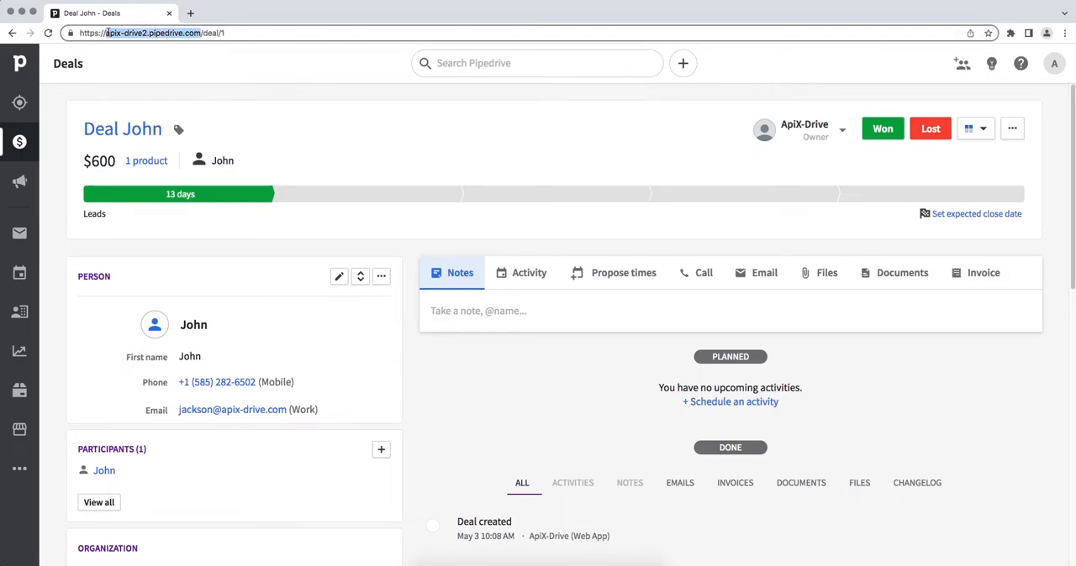
{"action": "right_click", "coordinate": [108, 33]}
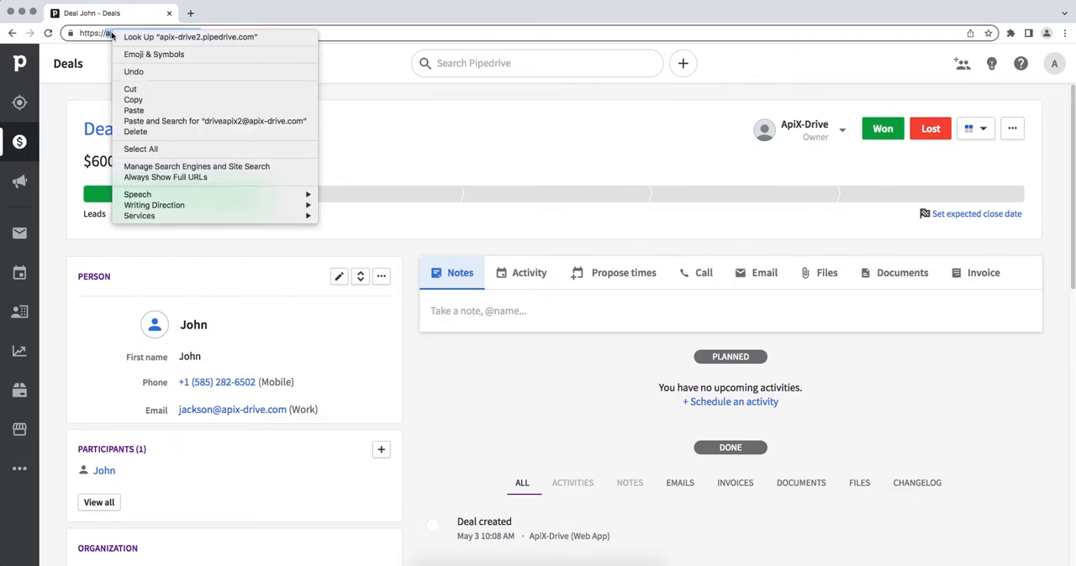
{"action": "left_click", "coordinate": [136, 101]}
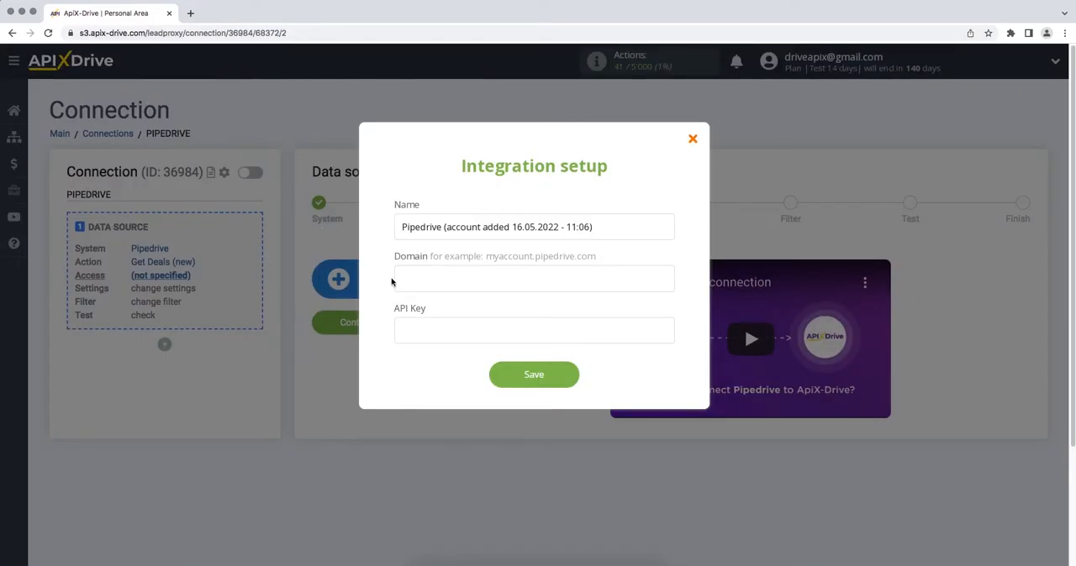
- Paste the copied domain into the integration's Domain field
{"action": "left_click", "coordinate": [399, 283]}
{"action": "right_click", "coordinate": [401, 283]}
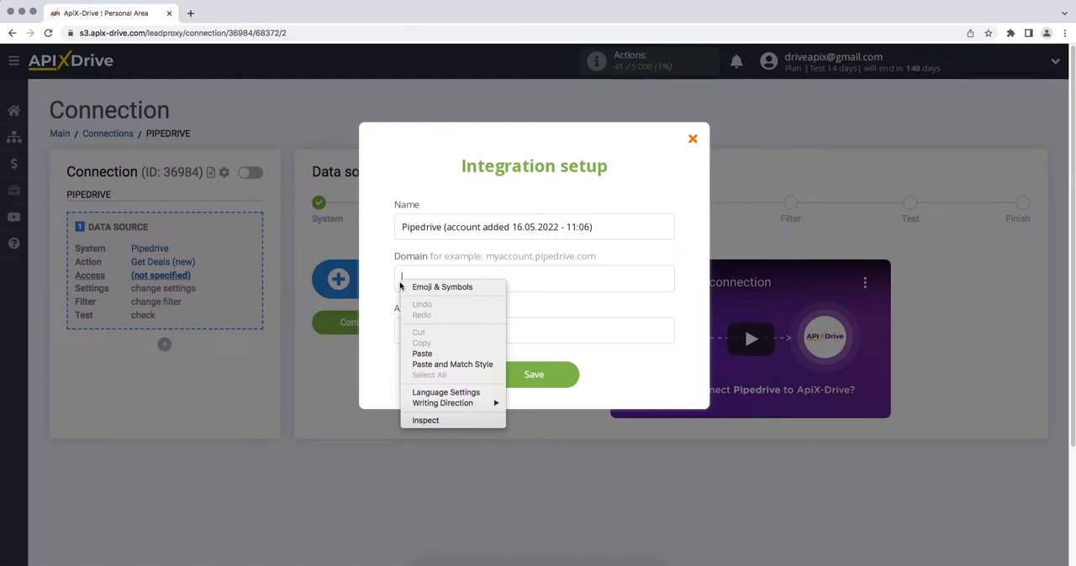
{"action": "left_click", "coordinate": [420, 354]}
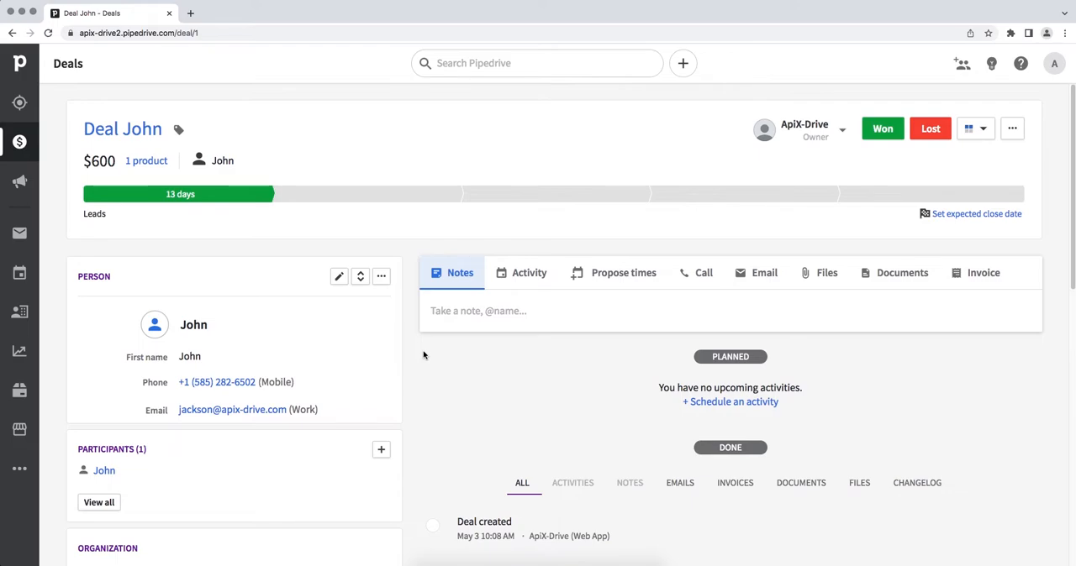
- Open Pipedrive's personal preferences API section and copy the personal API token
{"action": "left_click", "coordinate": [1055, 67]}
{"action": "left_click", "coordinate": [1033, 132]}
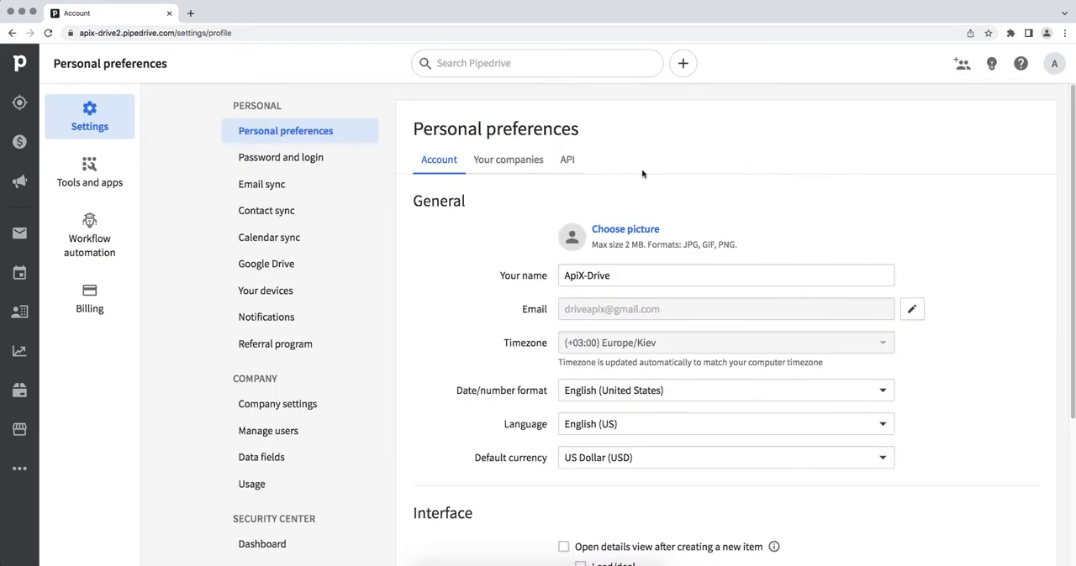
{"action": "left_click", "coordinate": [570, 163]}
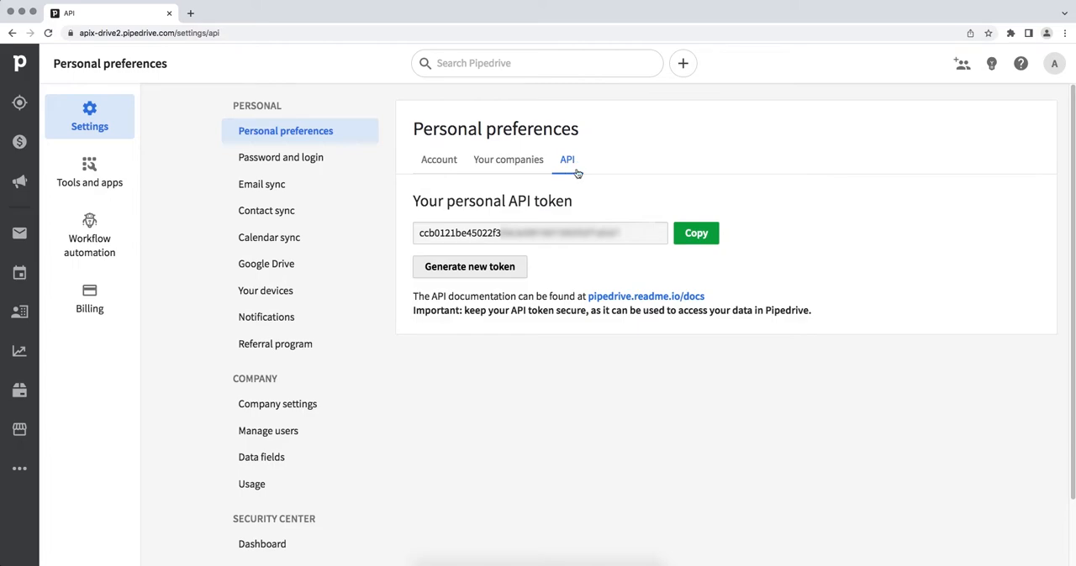
{"action": "double_click", "coordinate": [423, 238]}
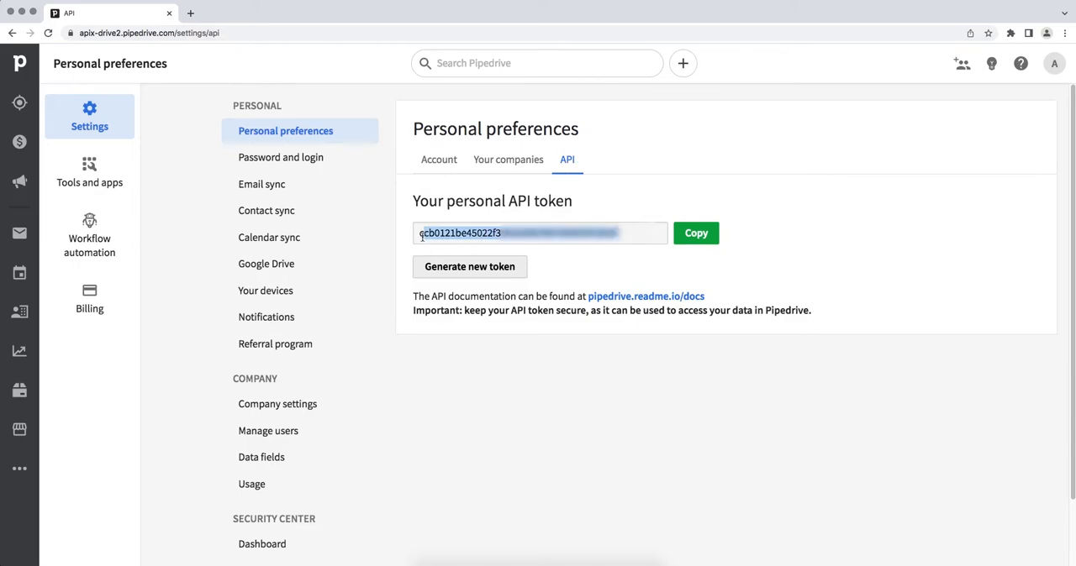
{"action": "right_click", "coordinate": [423, 238]}
{"action": "left_click", "coordinate": [438, 261]}
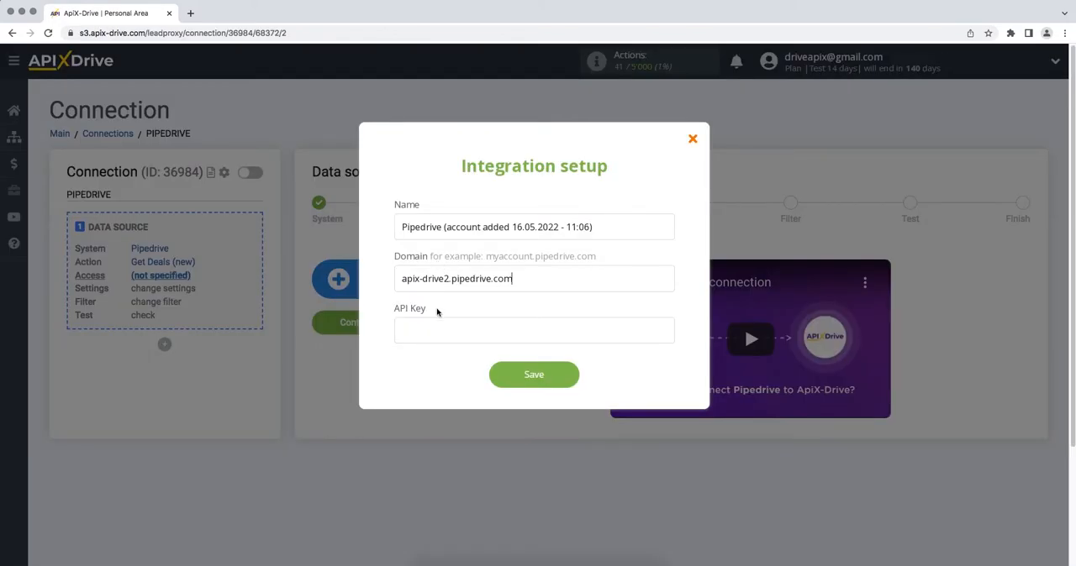
- Paste the API token into the API Key field and save the integration
{"action": "right_click", "coordinate": [438, 328]}
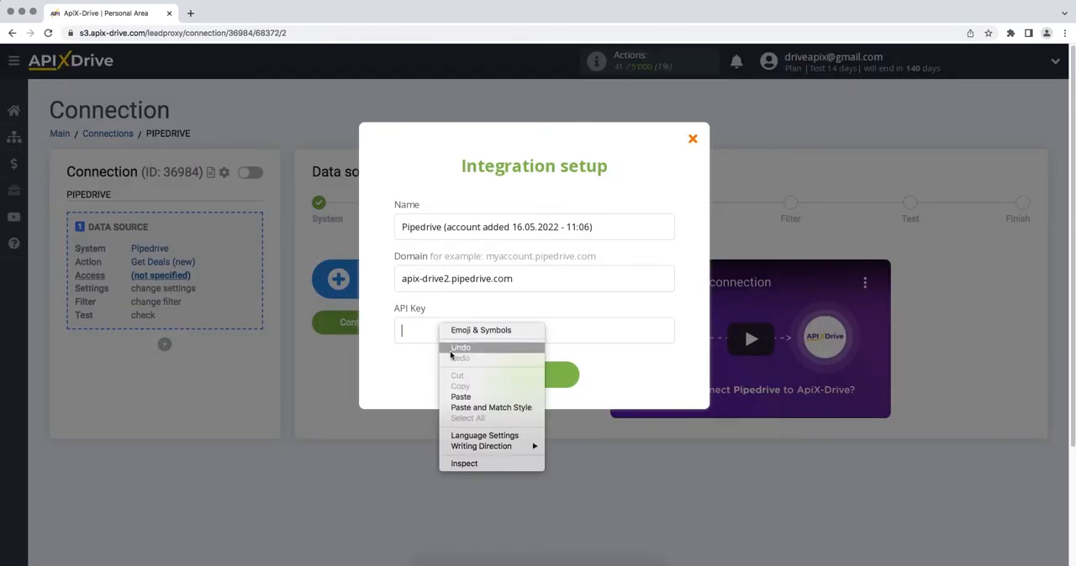
{"action": "left_click", "coordinate": [463, 397]}
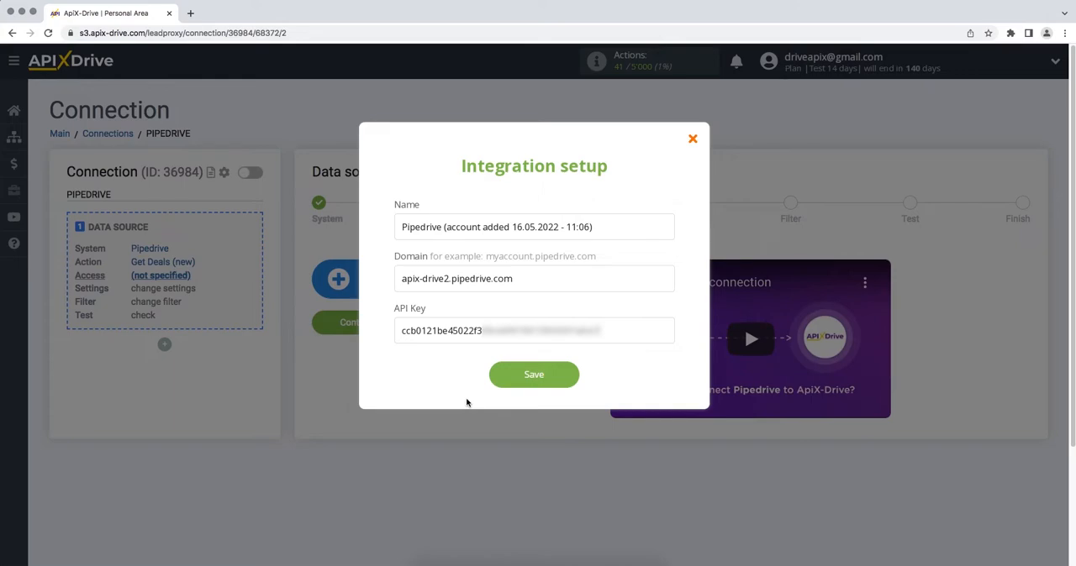
{"action": "left_click", "coordinate": [498, 383]}
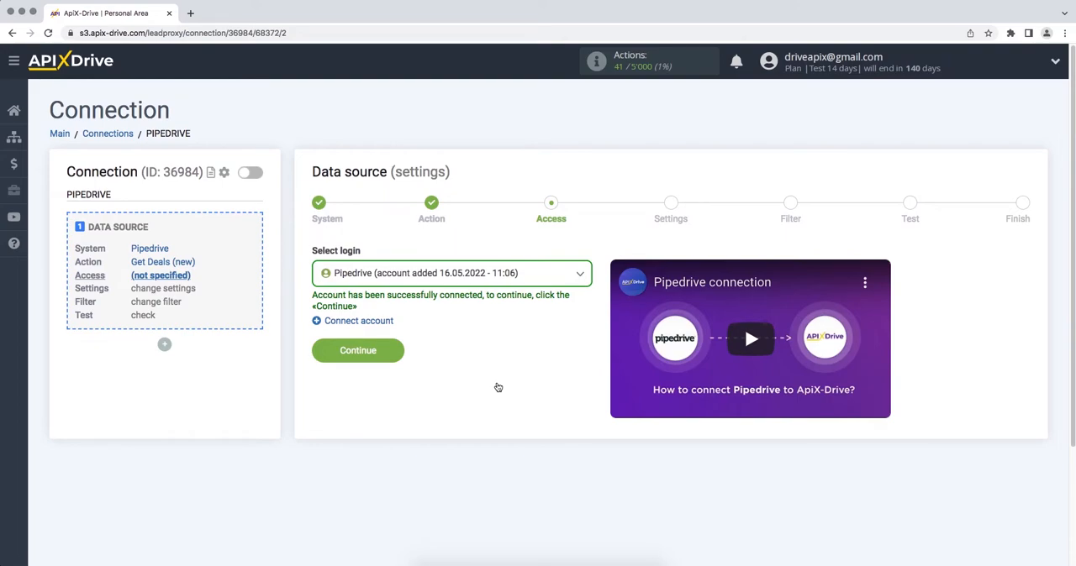
- Select the added Pipedrive account as the login and continue
{"action": "left_click", "coordinate": [499, 283]}
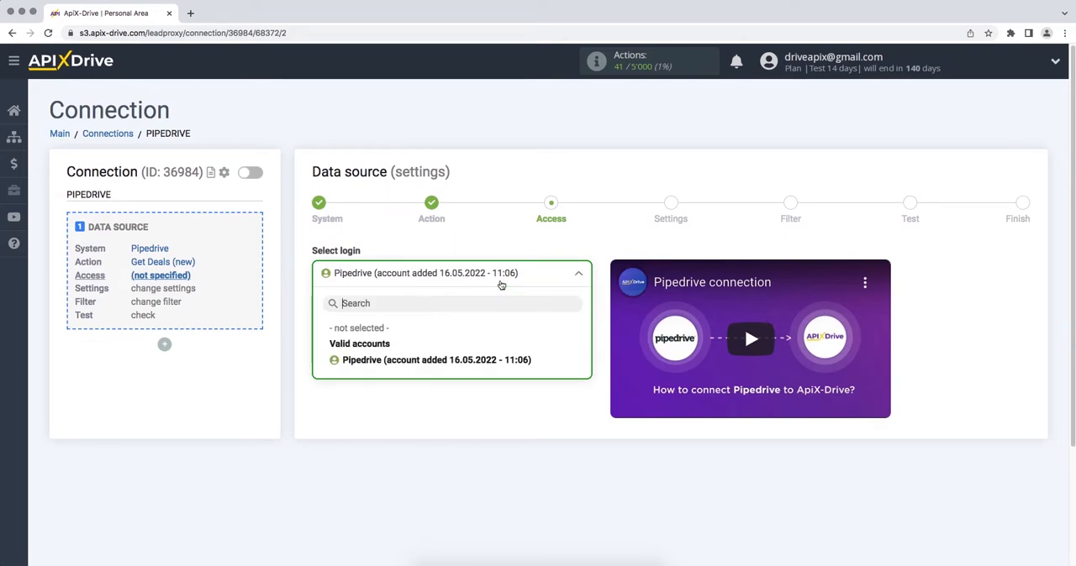
{"action": "left_click", "coordinate": [497, 361]}
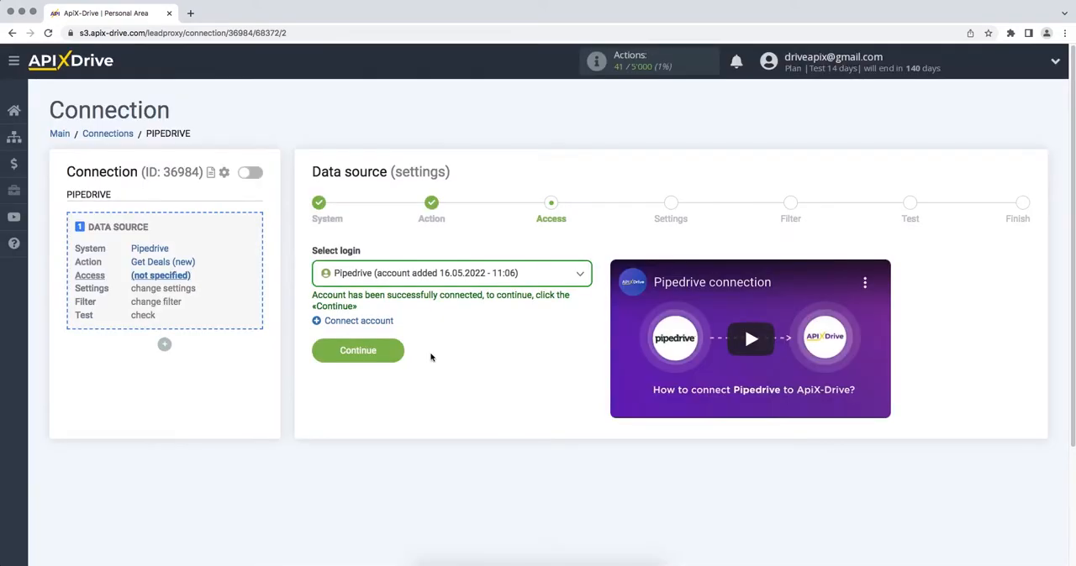
{"action": "left_click", "coordinate": [323, 351]}
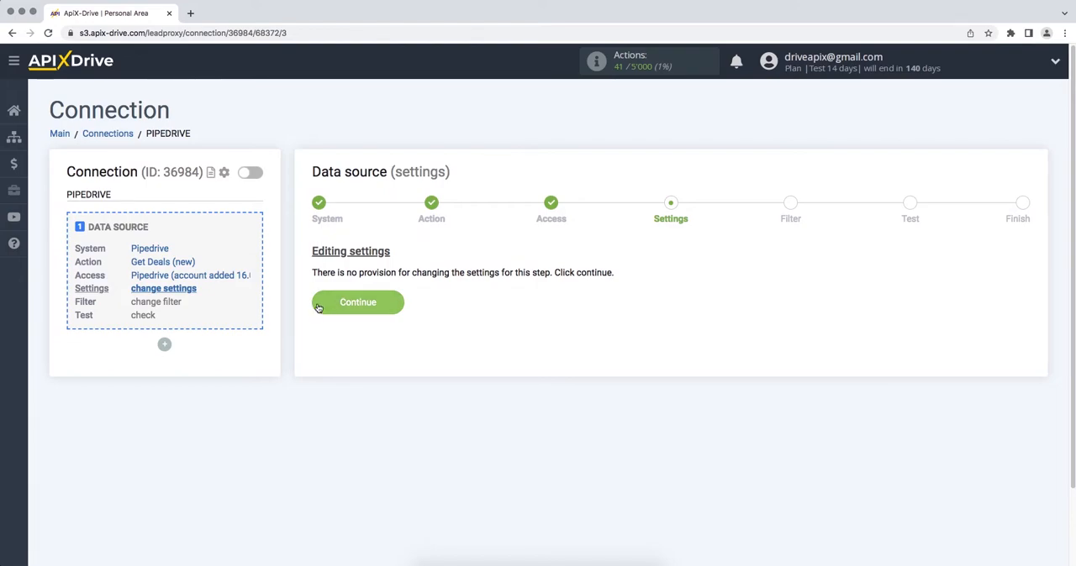
- Skip the Settings and Filter stages and accept the loaded Pipedrive test deal data
{"action": "left_click", "coordinate": [317, 307]}
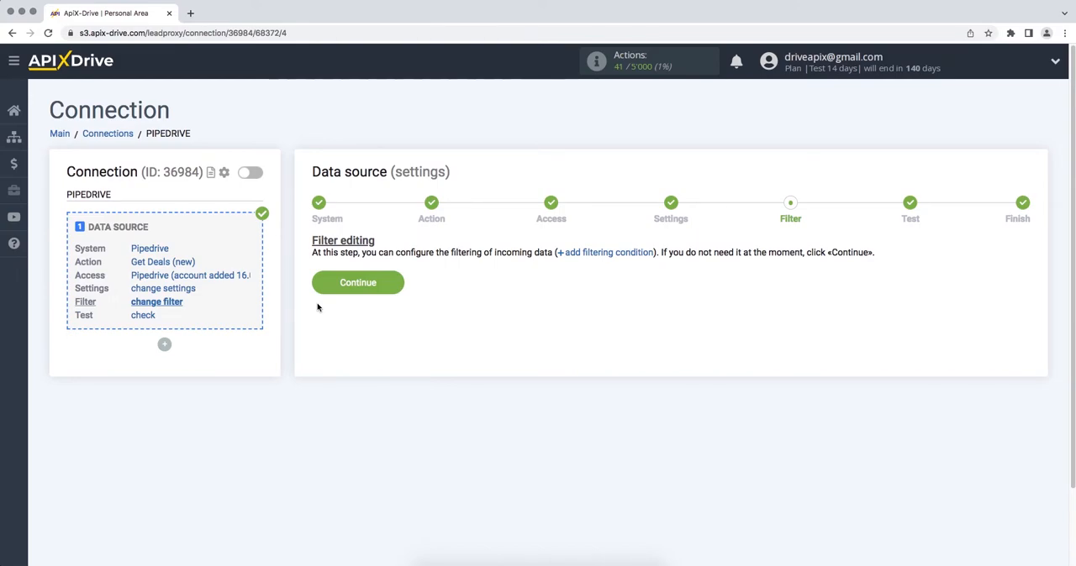
{"action": "left_click", "coordinate": [316, 289]}
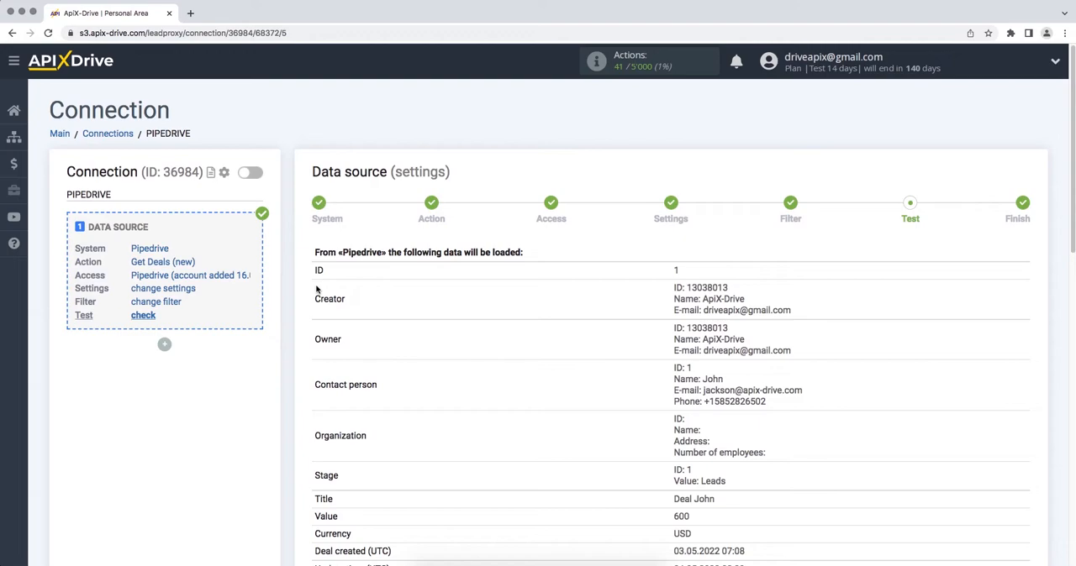
{"action": "scroll", "coordinate": [316, 289], "scroll_direction": "down", "scroll_amount": 10}
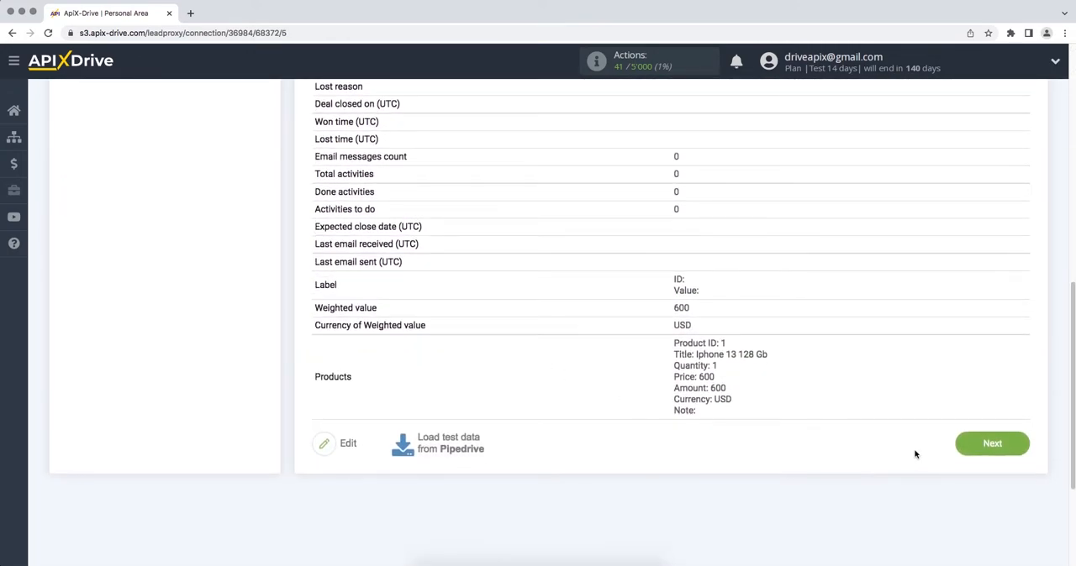
{"action": "left_click", "coordinate": [958, 450]}
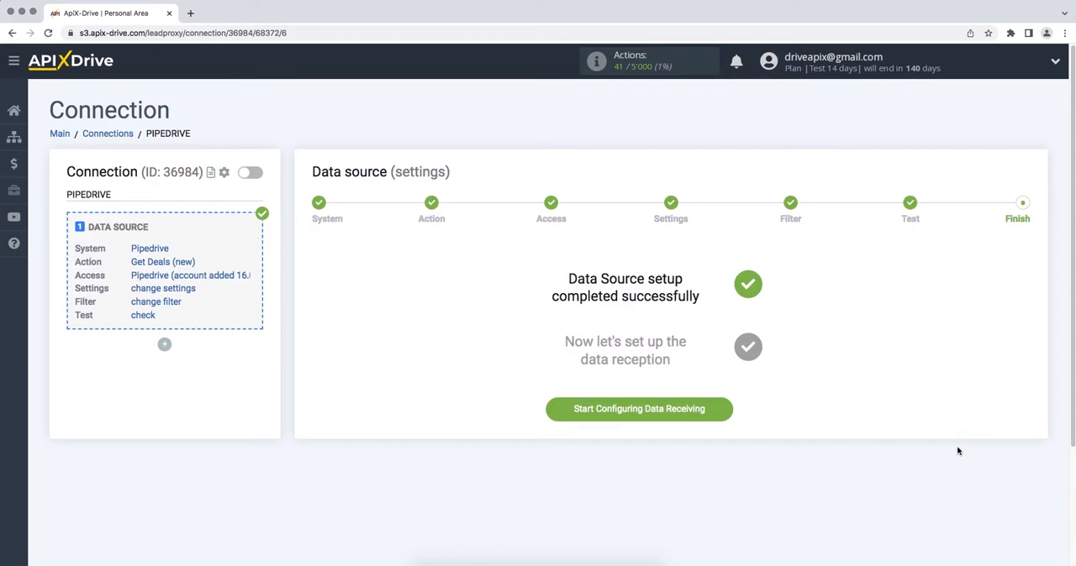
- Start configuring data receiving and choose Agile CRM as the destination system
{"action": "left_click", "coordinate": [557, 412]}
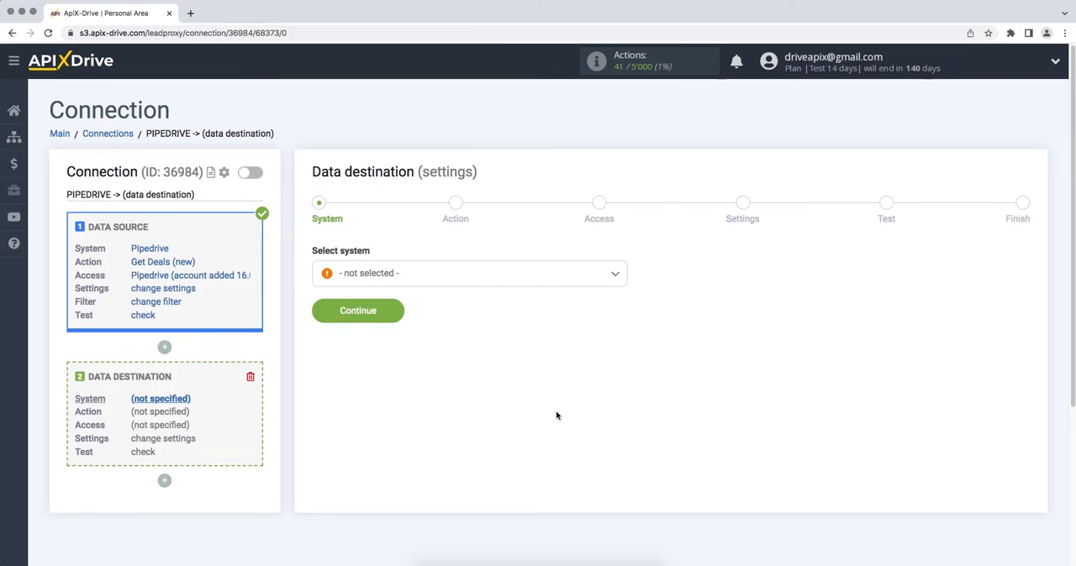
{"action": "left_click", "coordinate": [613, 286]}
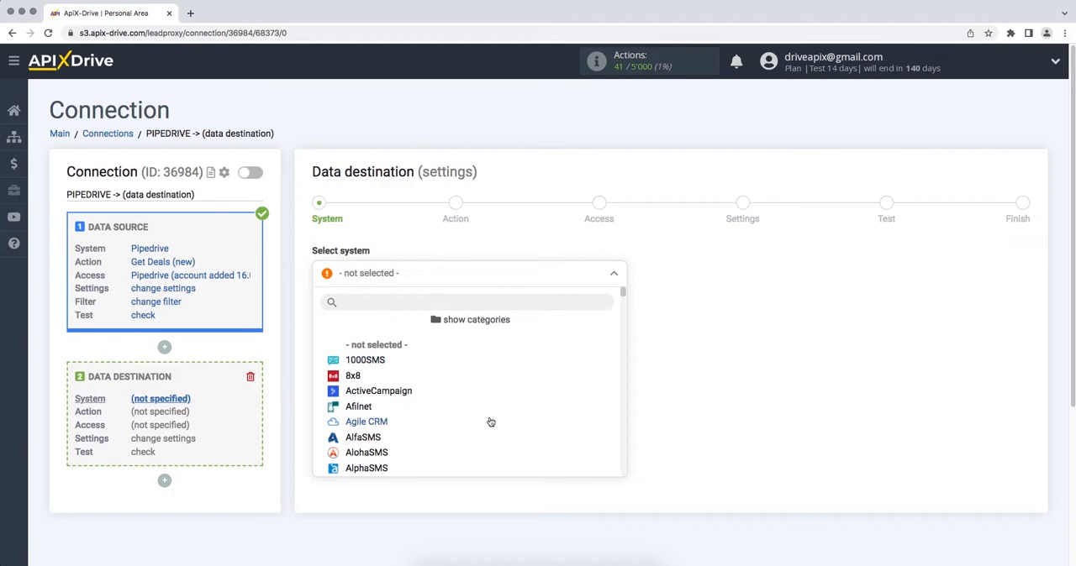
{"action": "left_click", "coordinate": [491, 422]}
{"action": "left_click", "coordinate": [319, 314]}
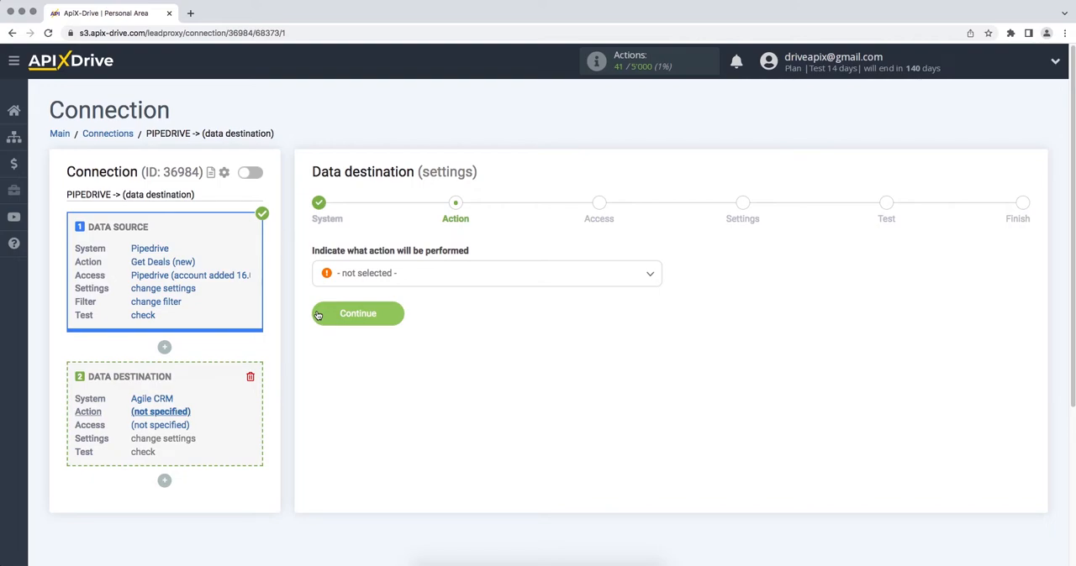
- Set the destination action to Create Contacts and continue
{"action": "left_click", "coordinate": [355, 276]}
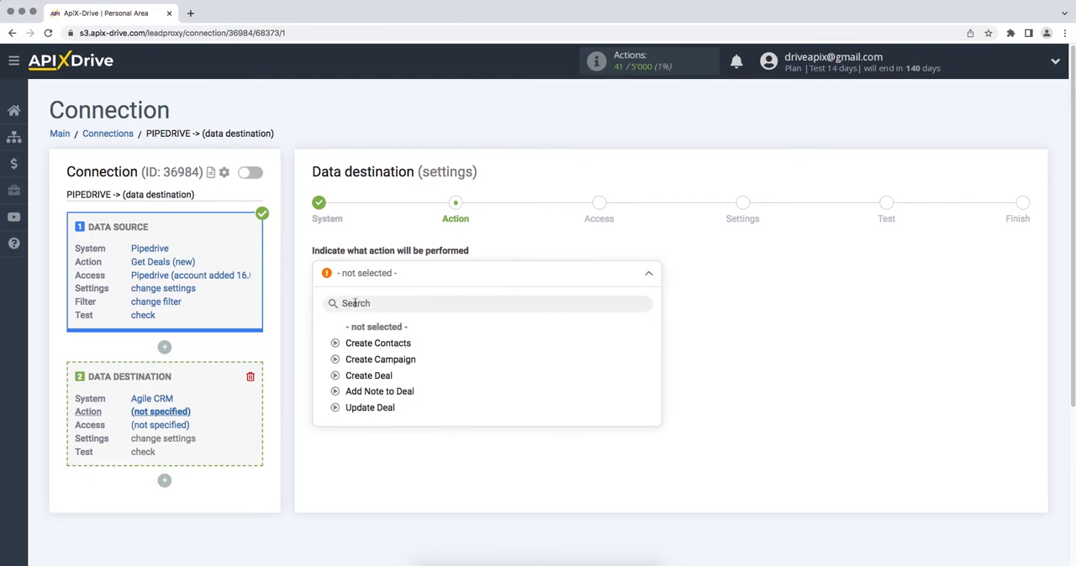
{"action": "left_click", "coordinate": [359, 345]}
{"action": "left_click", "coordinate": [316, 315]}
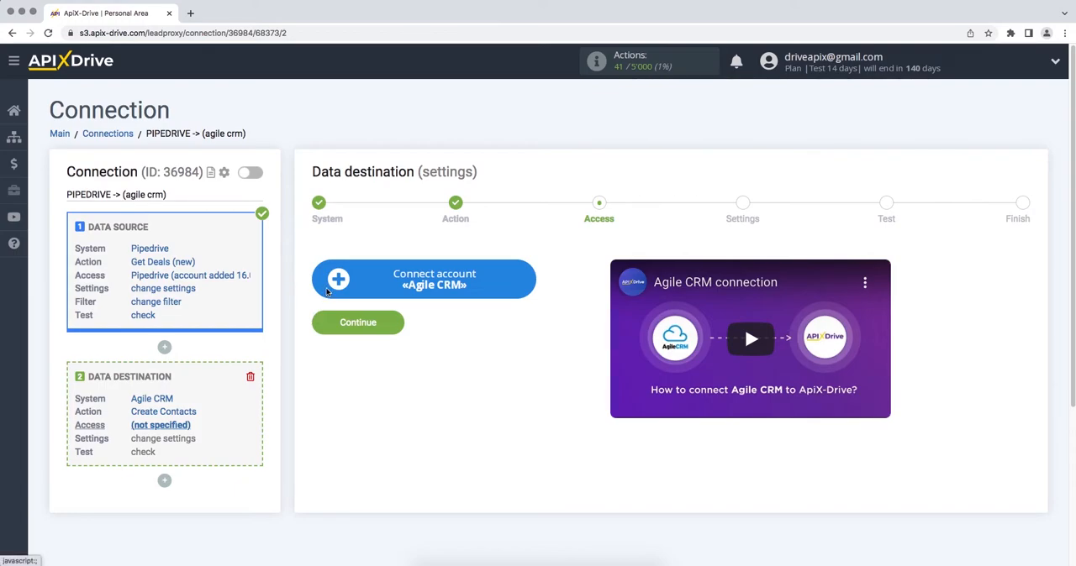
- Start connecting an Agile CRM account and copy the subdomain driveapix from the Agile CRM address into the Domain field
{"action": "left_click", "coordinate": [327, 291]}
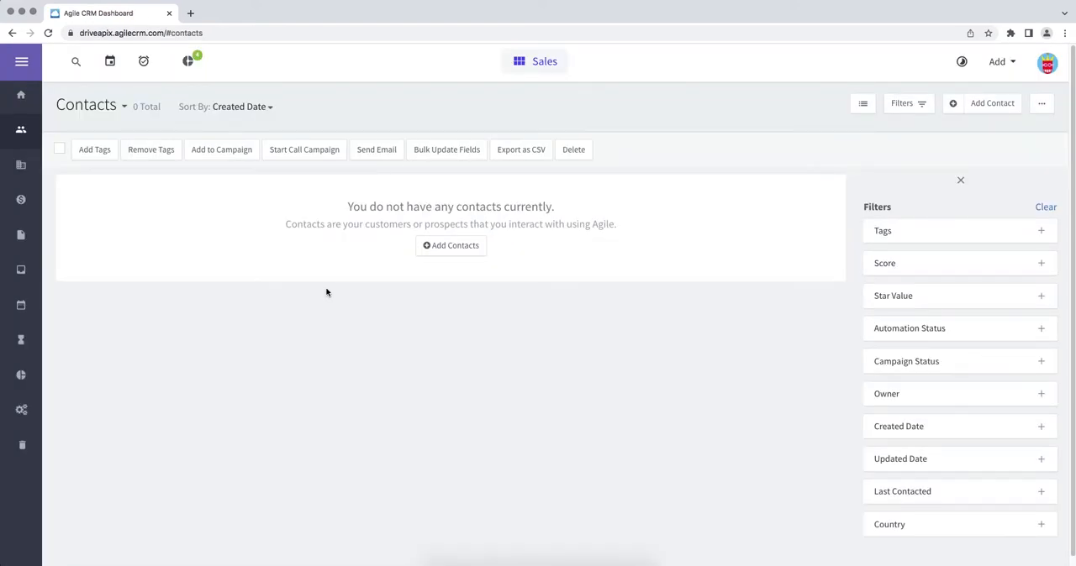
{"action": "left_click", "coordinate": [249, 34]}
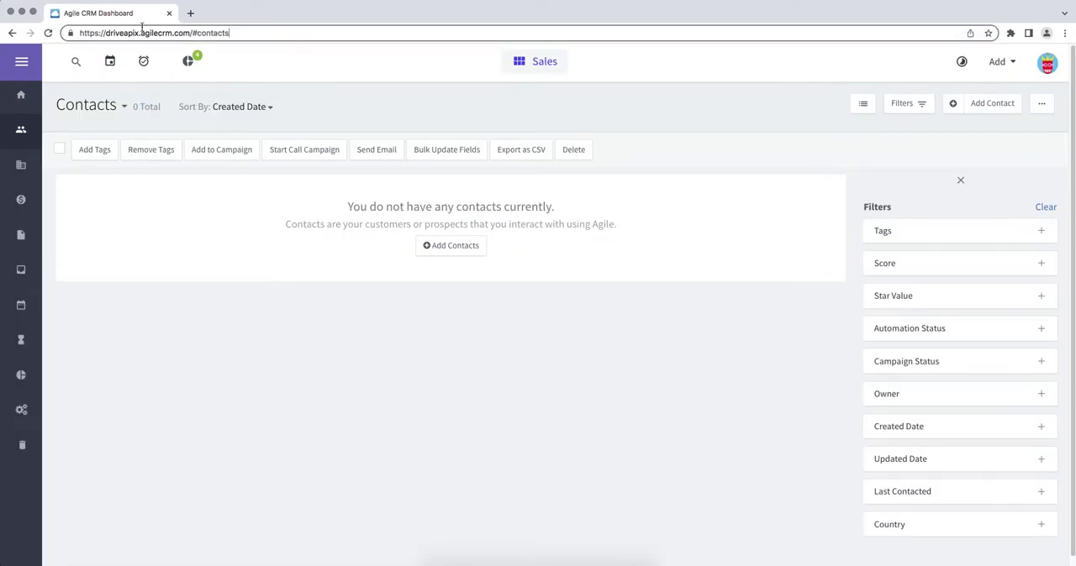
{"action": "left_click_drag", "start_coordinate": [139, 33], "coordinate": [105, 32]}
{"action": "right_click", "coordinate": [112, 32]}
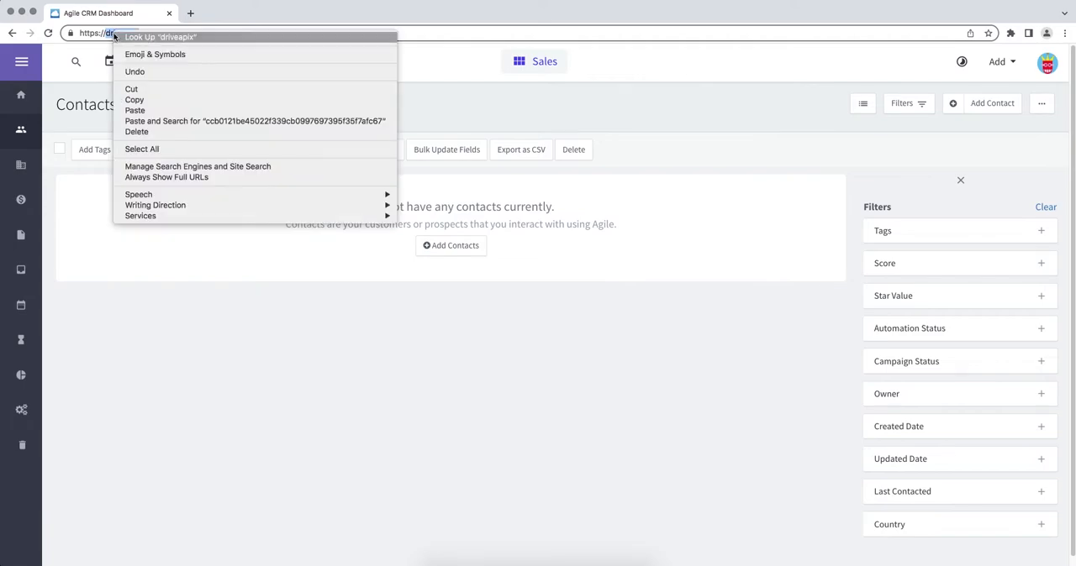
{"action": "left_click", "coordinate": [136, 99]}
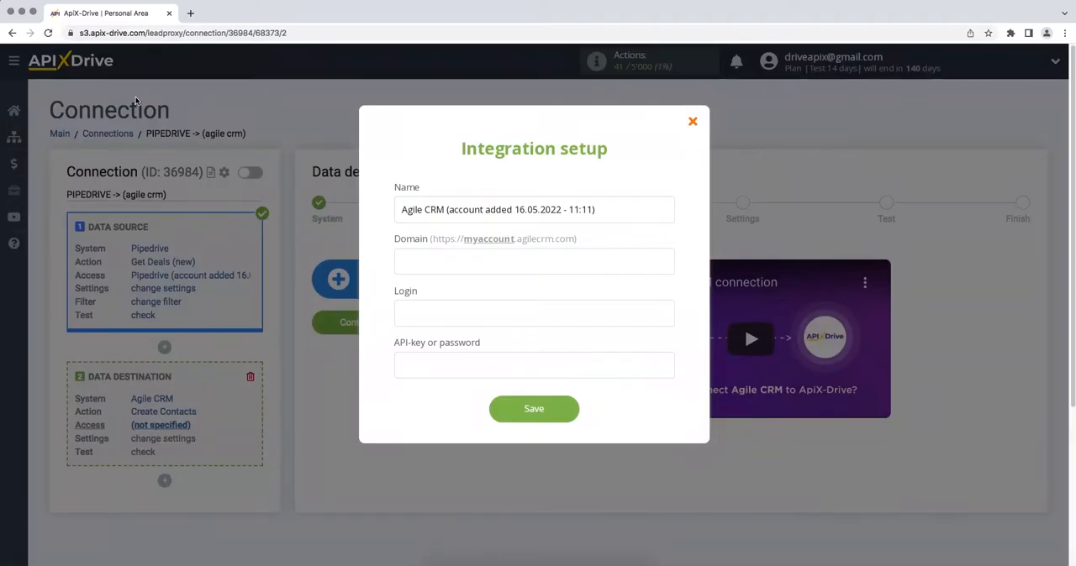
{"action": "left_click", "coordinate": [403, 264]}
{"action": "right_click", "coordinate": [404, 264]}
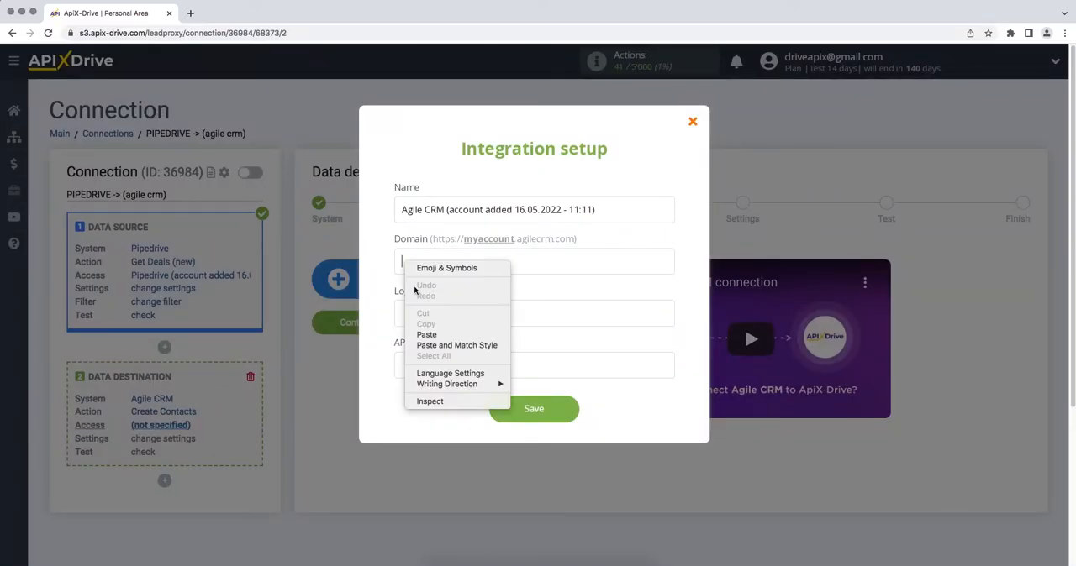
{"action": "left_click", "coordinate": [428, 334]}
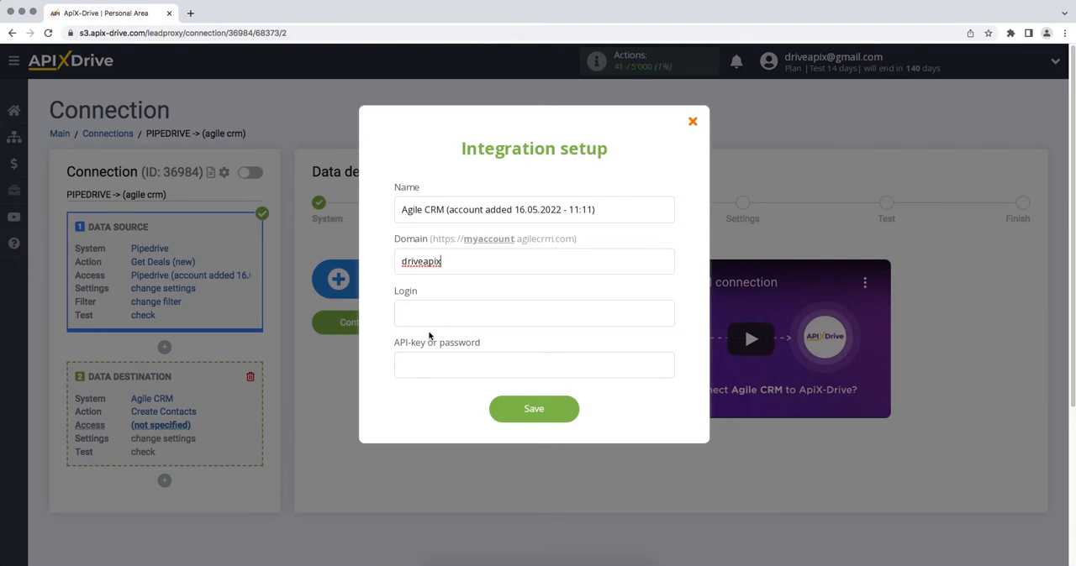
- Enter the Agile CRM account's login e-mail in the Login field
{"action": "left_click", "coordinate": [429, 320]}
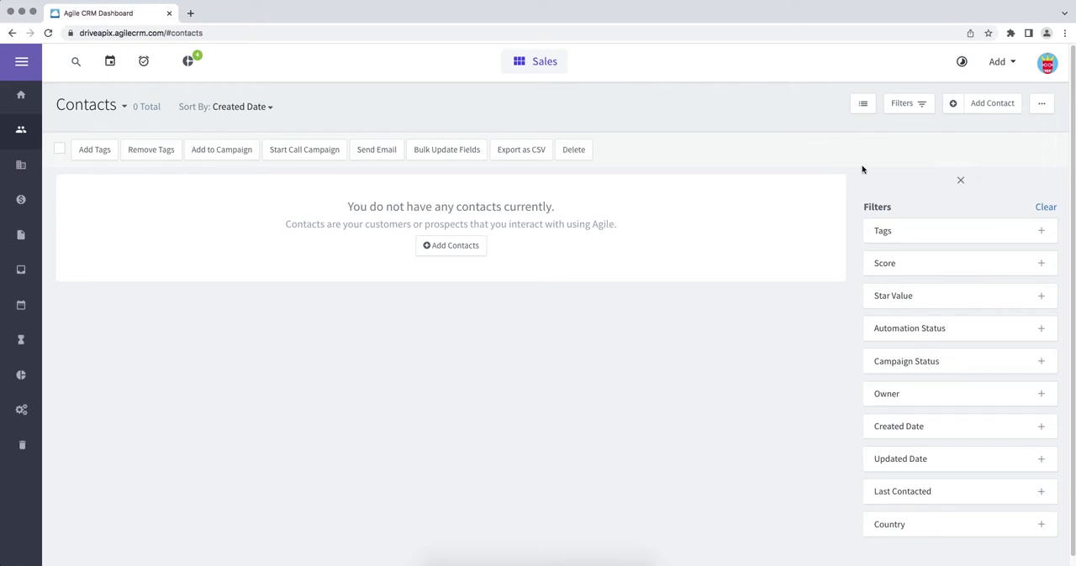
- Open Agile CRM Admin Settings, go to Developers & API, and copy the REST API key
{"action": "left_click", "coordinate": [1049, 62]}
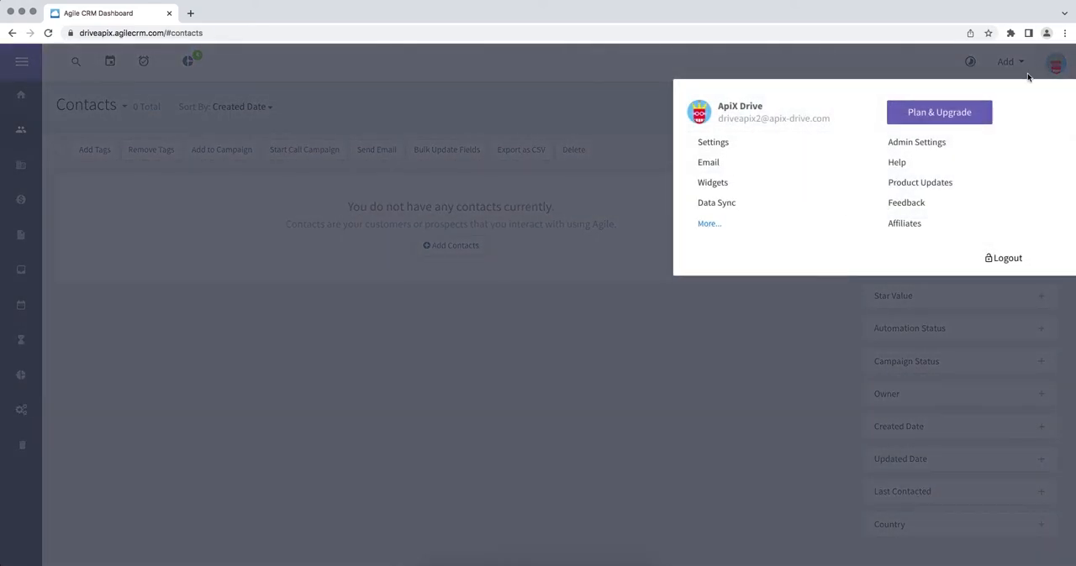
{"action": "left_click", "coordinate": [945, 142]}
{"action": "scroll", "coordinate": [945, 141], "scroll_direction": "down", "scroll_amount": 3}
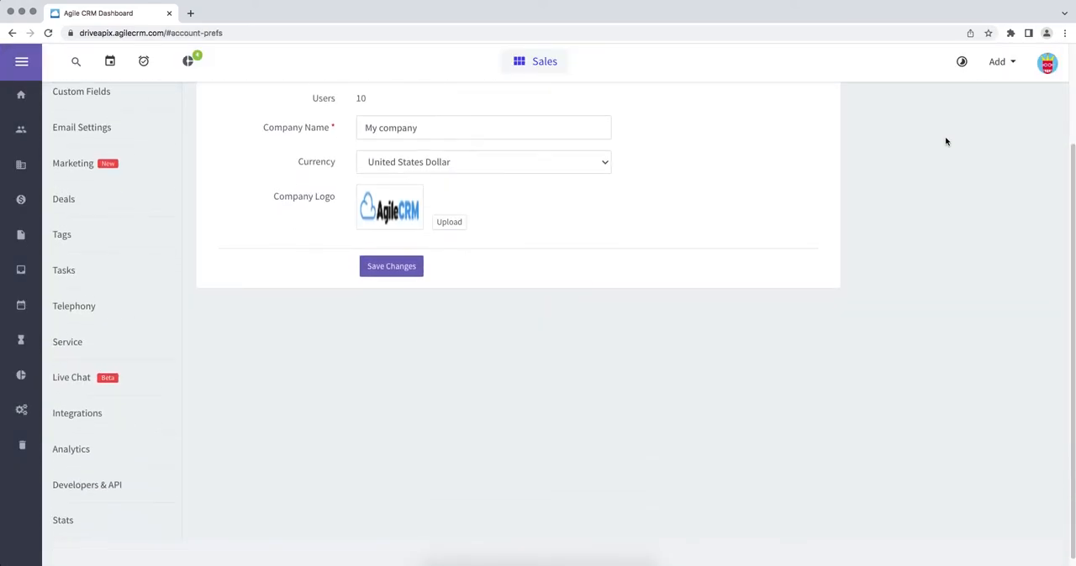
{"action": "left_click", "coordinate": [122, 480]}
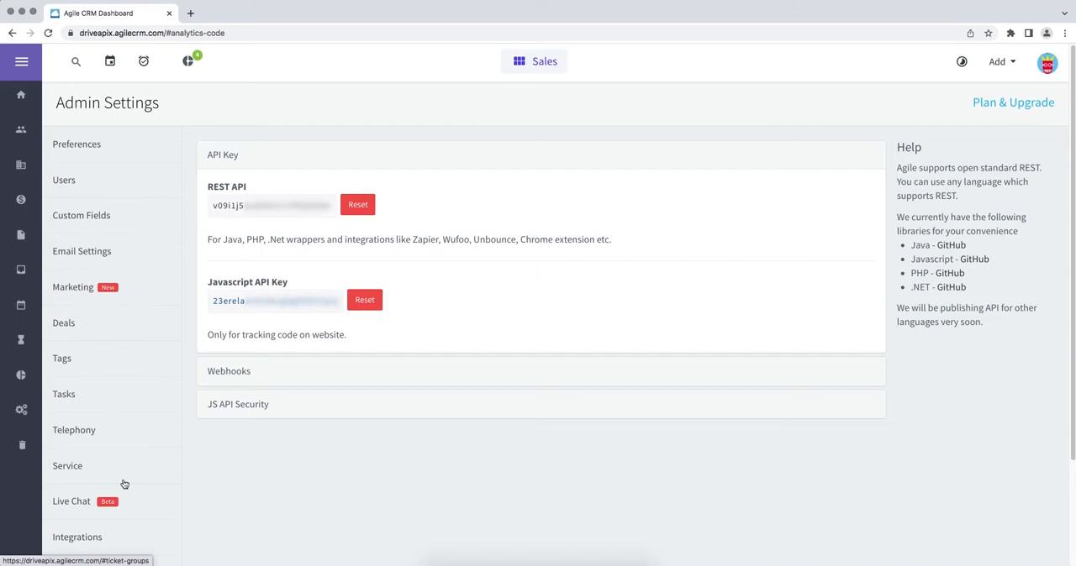
{"action": "left_click_drag", "start_coordinate": [211, 206], "coordinate": [334, 206]}
{"action": "right_click", "coordinate": [323, 208]}
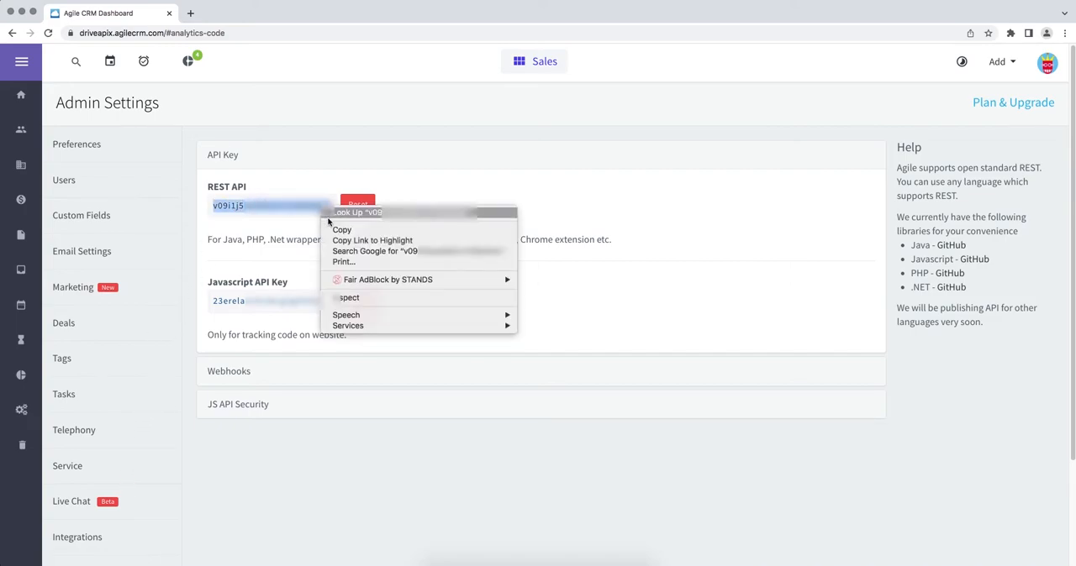
{"action": "left_click", "coordinate": [336, 229]}
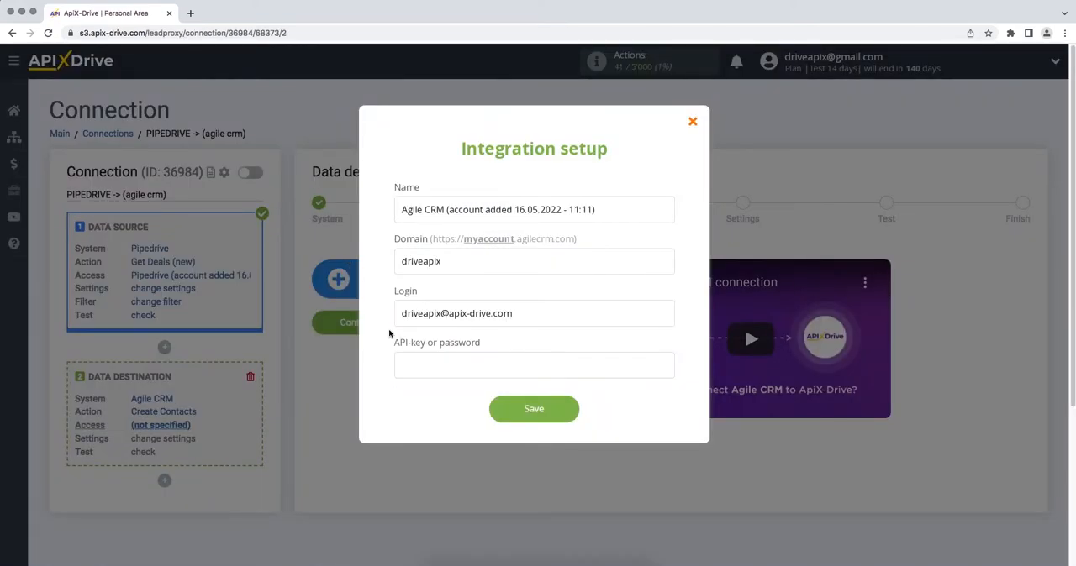
- Paste the REST API key into the API-key field and save the Agile CRM account
{"action": "right_click", "coordinate": [408, 360]}
{"action": "left_click", "coordinate": [428, 433]}
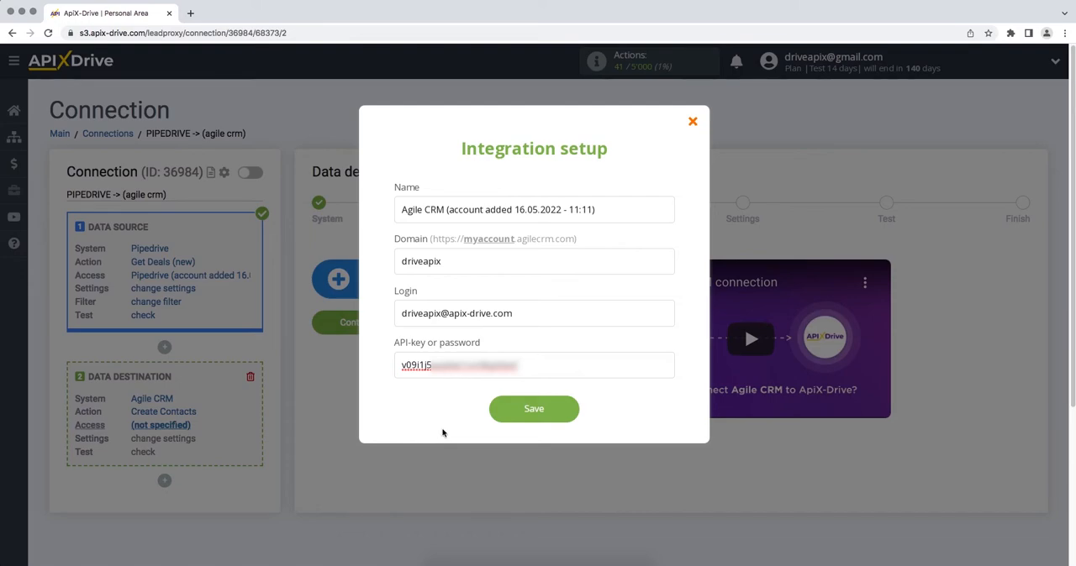
{"action": "left_click", "coordinate": [502, 414]}
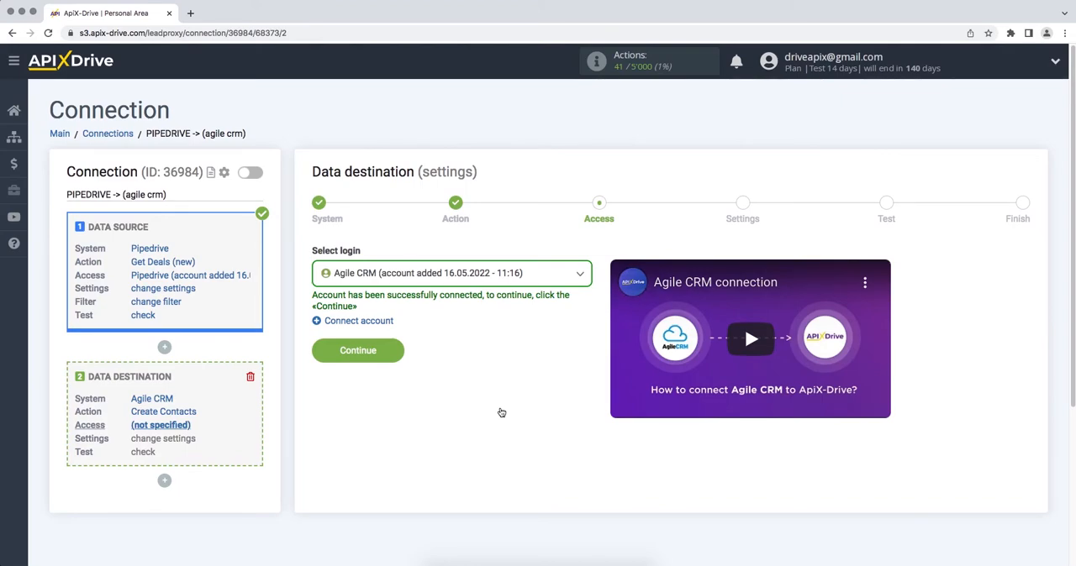
- Select the new Agile CRM account as the login and continue
{"action": "left_click", "coordinate": [489, 270]}
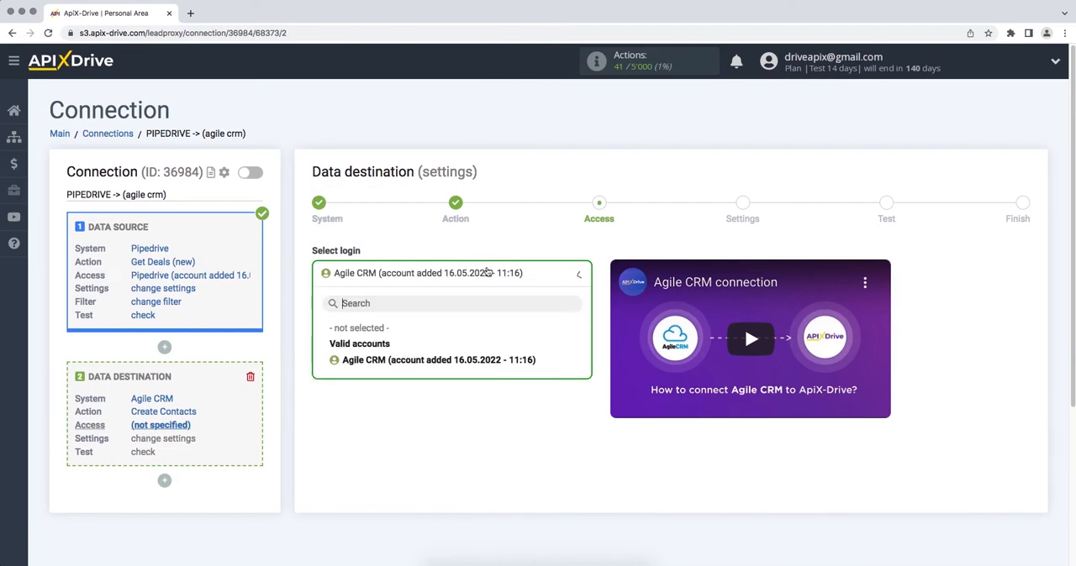
{"action": "left_click", "coordinate": [487, 359]}
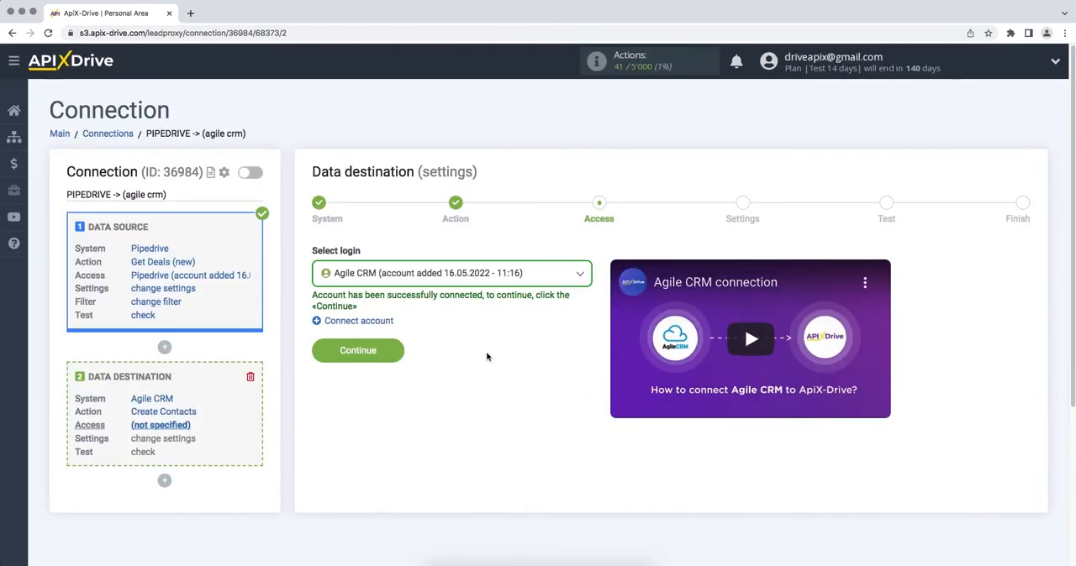
{"action": "left_click", "coordinate": [353, 351]}
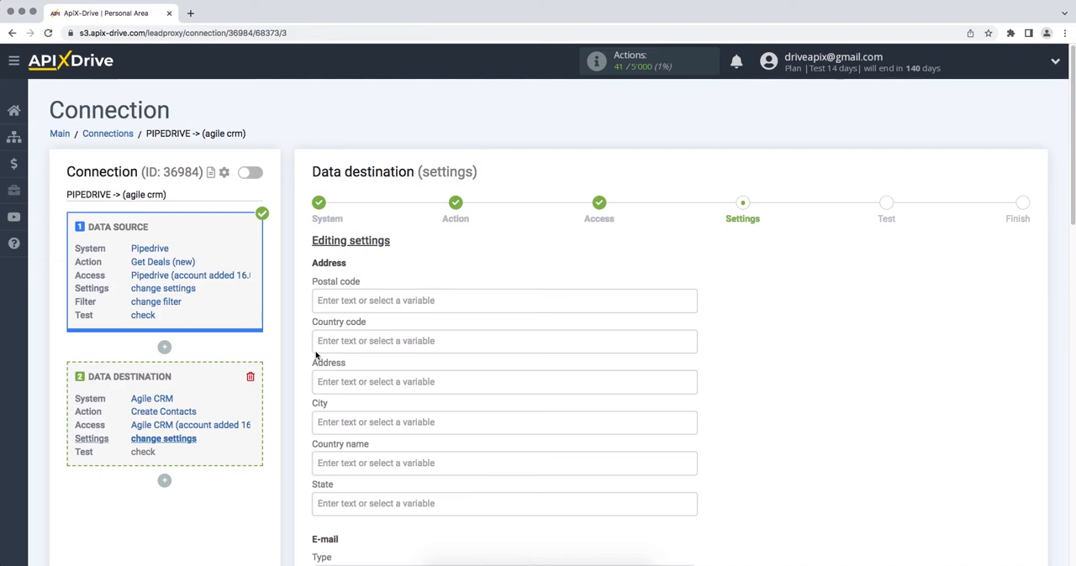
- Map the contact's E-mail value to the Pipedrive contact person's E-mail variable and set the e-mail type to Personal
{"action": "scroll", "coordinate": [316, 356], "scroll_direction": "down", "scroll_amount": 3}
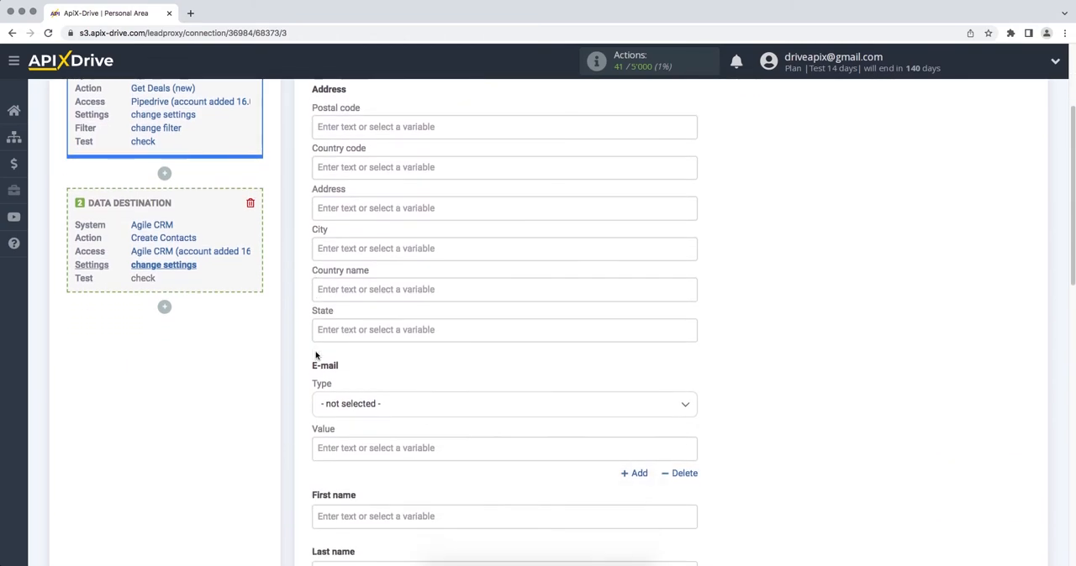
{"action": "left_click", "coordinate": [348, 444]}
{"action": "scroll", "coordinate": [505, 378], "scroll_direction": "down", "scroll_amount": 4}
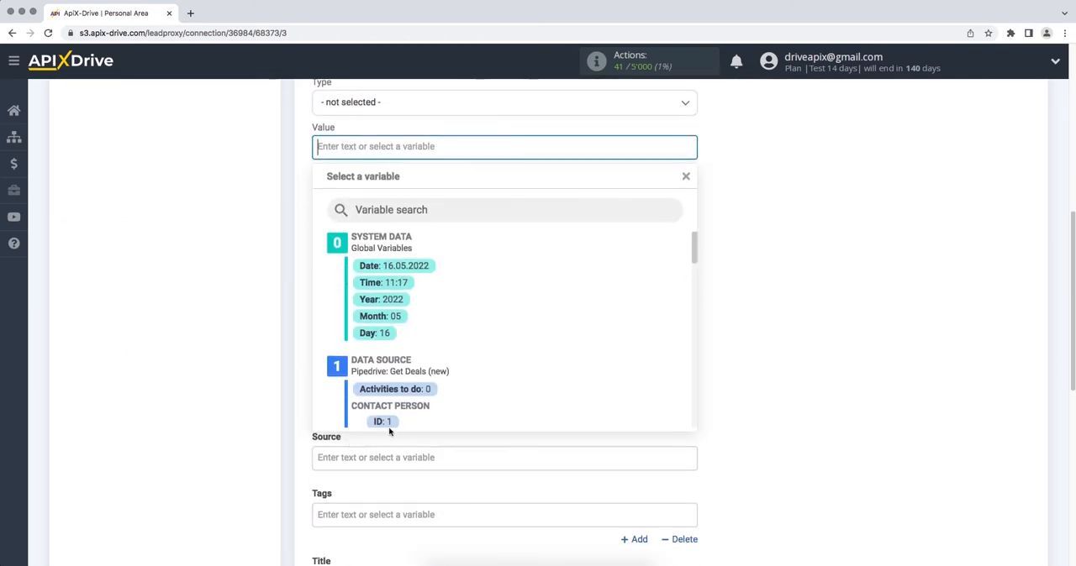
{"action": "left_click_drag", "start_coordinate": [690, 251], "coordinate": [679, 275]}
{"action": "left_click", "coordinate": [496, 321]}
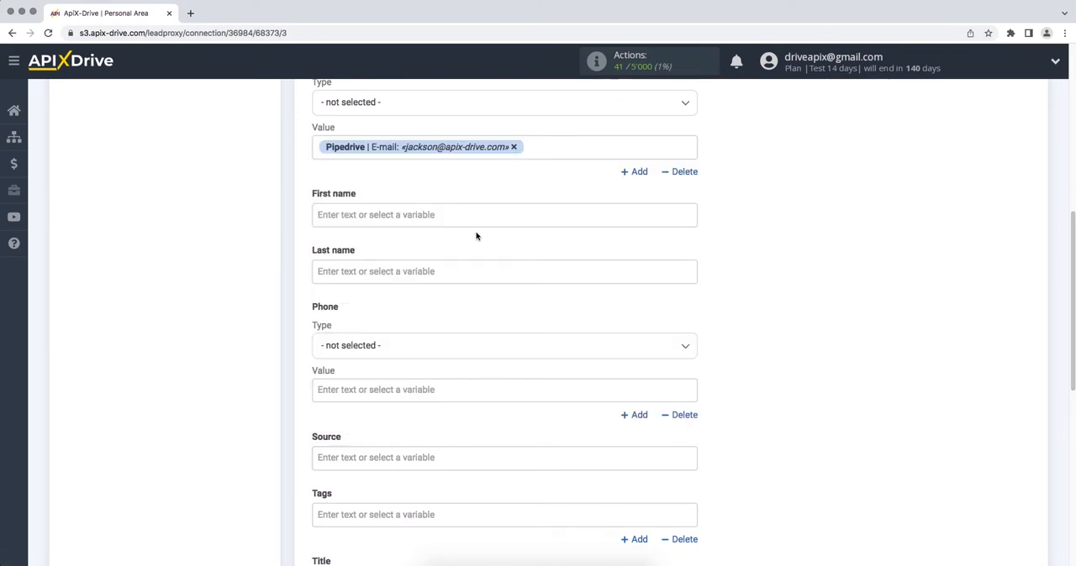
{"action": "left_click", "coordinate": [439, 113]}
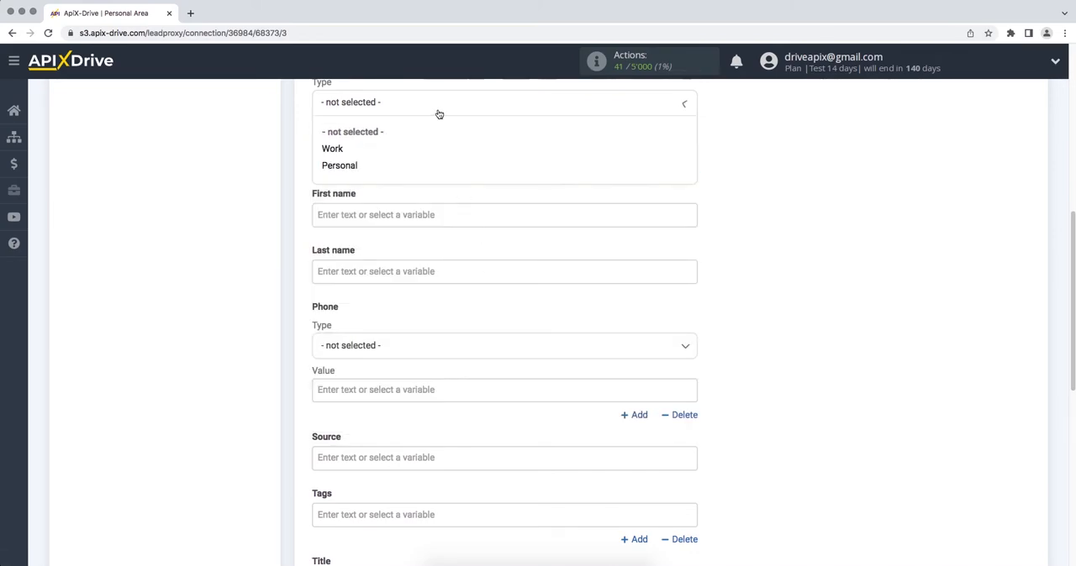
{"action": "left_click", "coordinate": [422, 167]}
- Map First name to the Pipedrive contact person's Name variable
{"action": "left_click", "coordinate": [412, 215]}
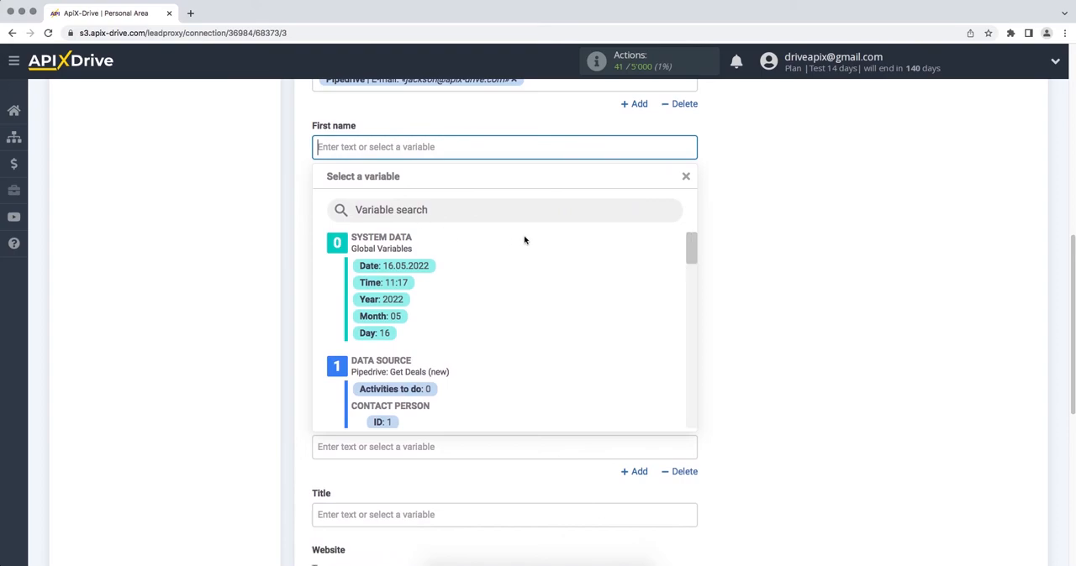
{"action": "left_click_drag", "start_coordinate": [690, 243], "coordinate": [691, 258]}
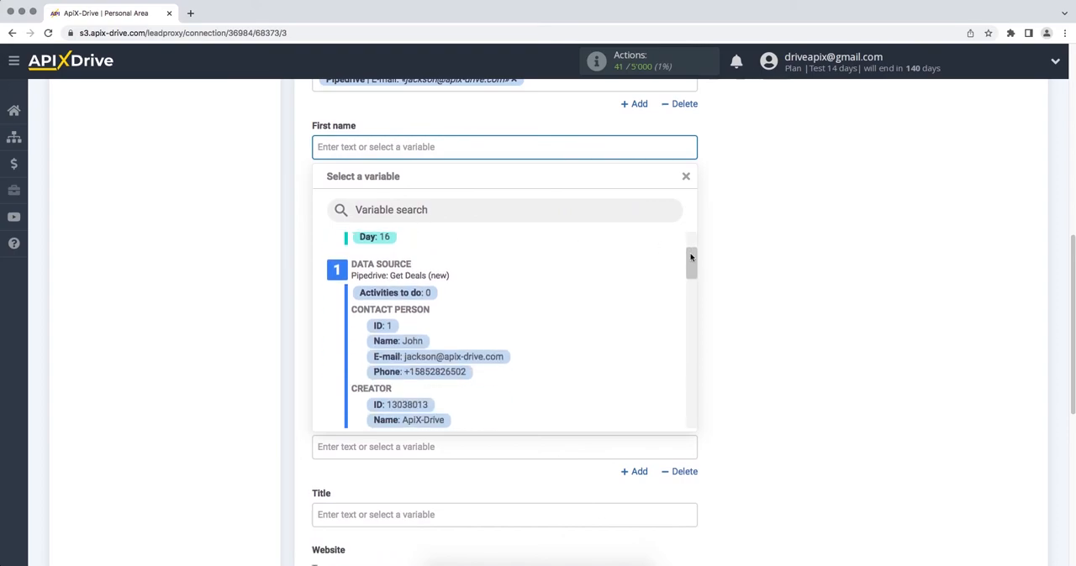
{"action": "left_click", "coordinate": [412, 340]}
- Set the phone type to Personal and map the phone value to the contact person's Phone variable
{"action": "left_click", "coordinate": [415, 283]}
{"action": "left_click", "coordinate": [403, 341]}
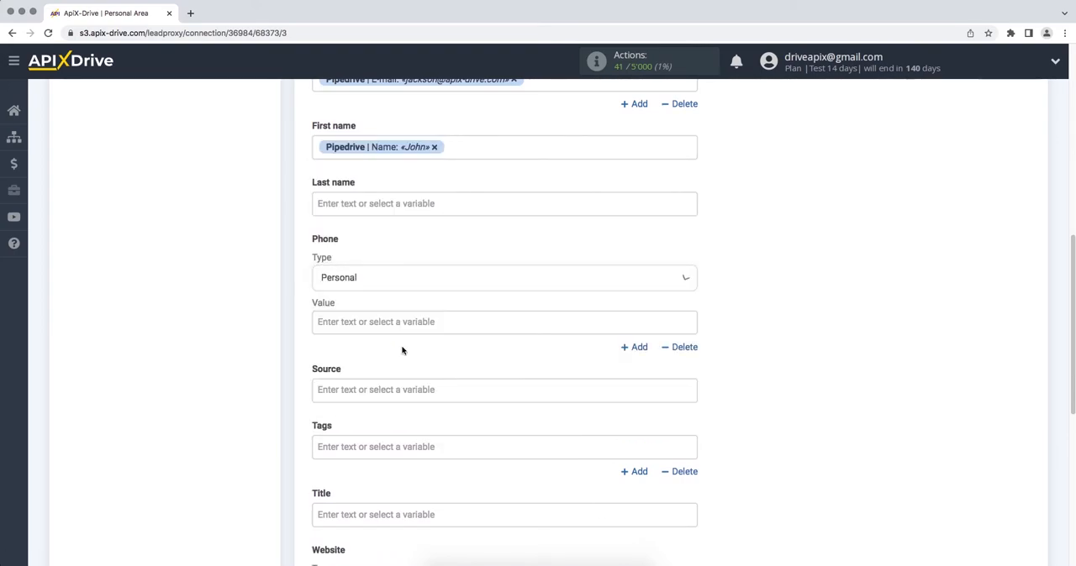
{"action": "left_click", "coordinate": [401, 318]}
{"action": "left_click_drag", "start_coordinate": [694, 249], "coordinate": [694, 275]}
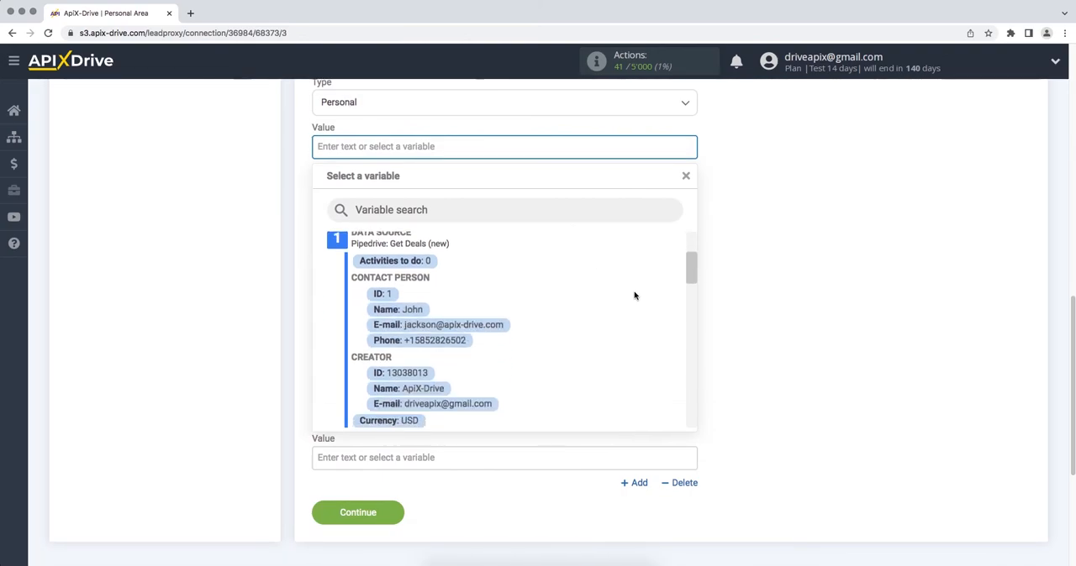
{"action": "left_click", "coordinate": [435, 344]}
- Set the Title to New deal from Pipedrive and continue to the test stage
{"action": "left_click", "coordinate": [434, 339]}
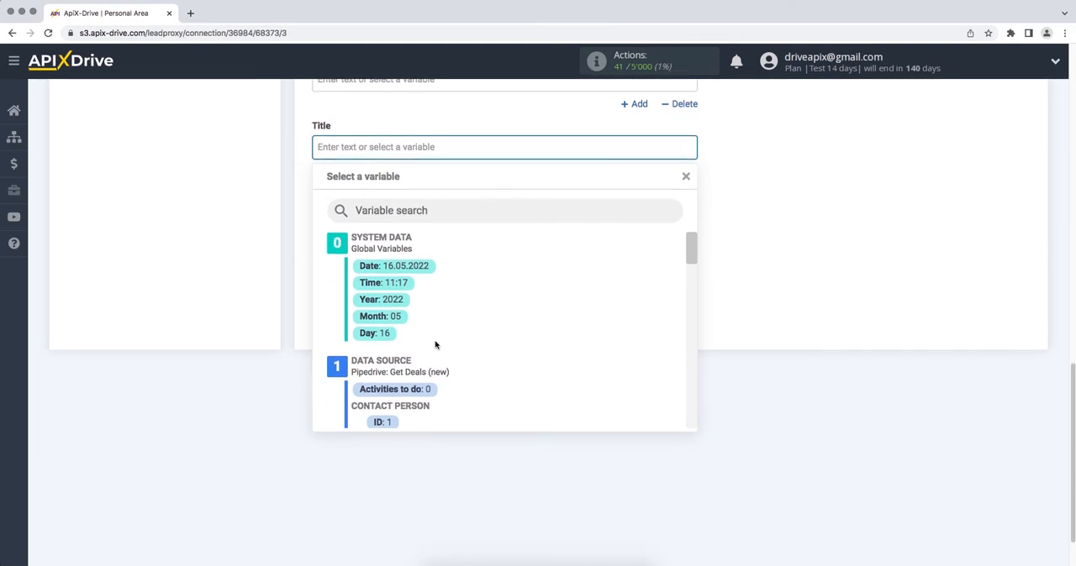
{"action": "type", "text": "New"}
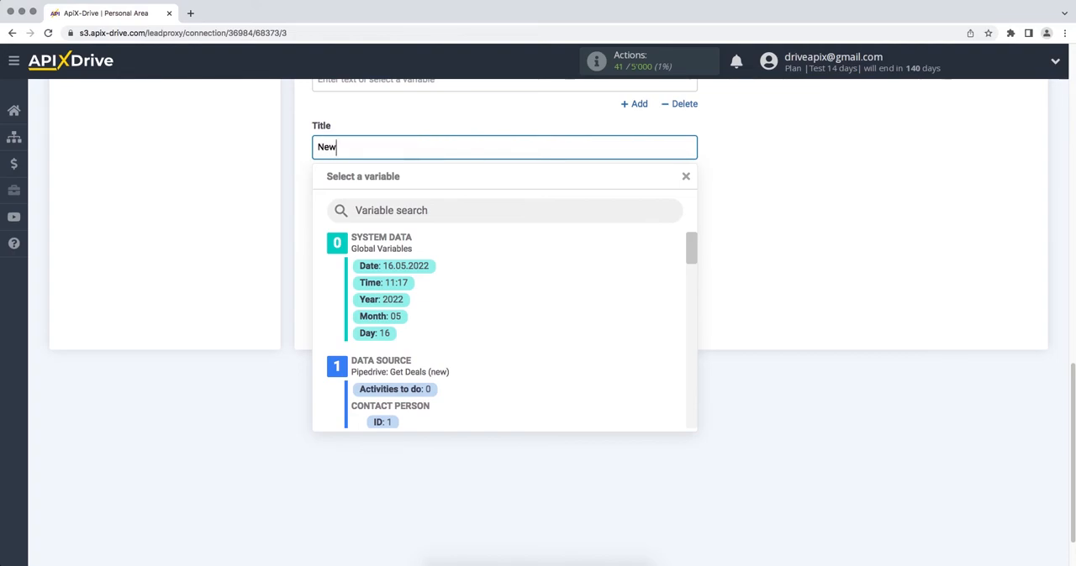
{"action": "type", "text": " deal from Pipedrive"}
{"action": "left_click", "coordinate": [721, 341]}
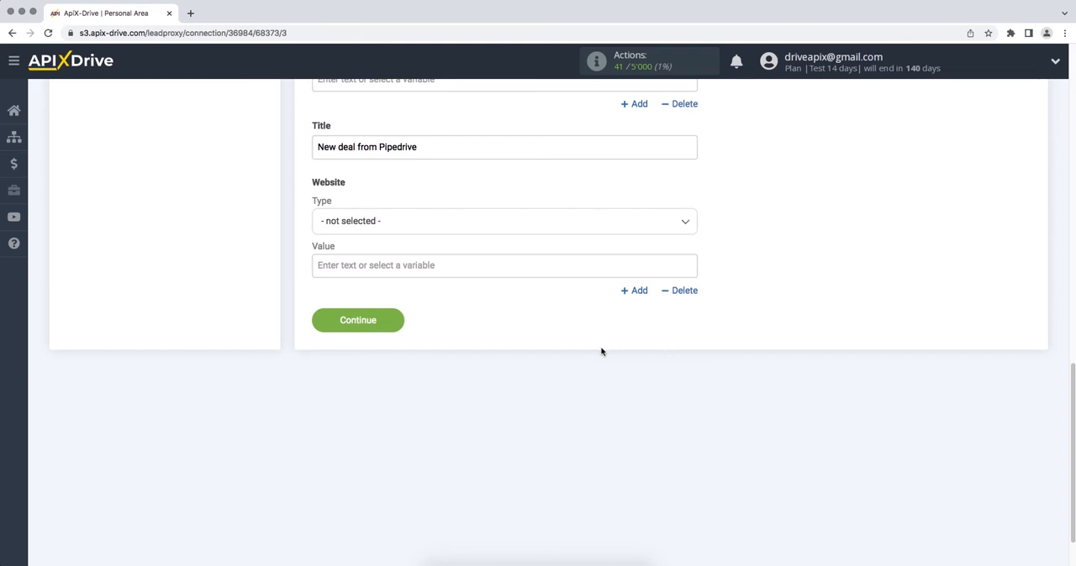
{"action": "left_click", "coordinate": [316, 324]}
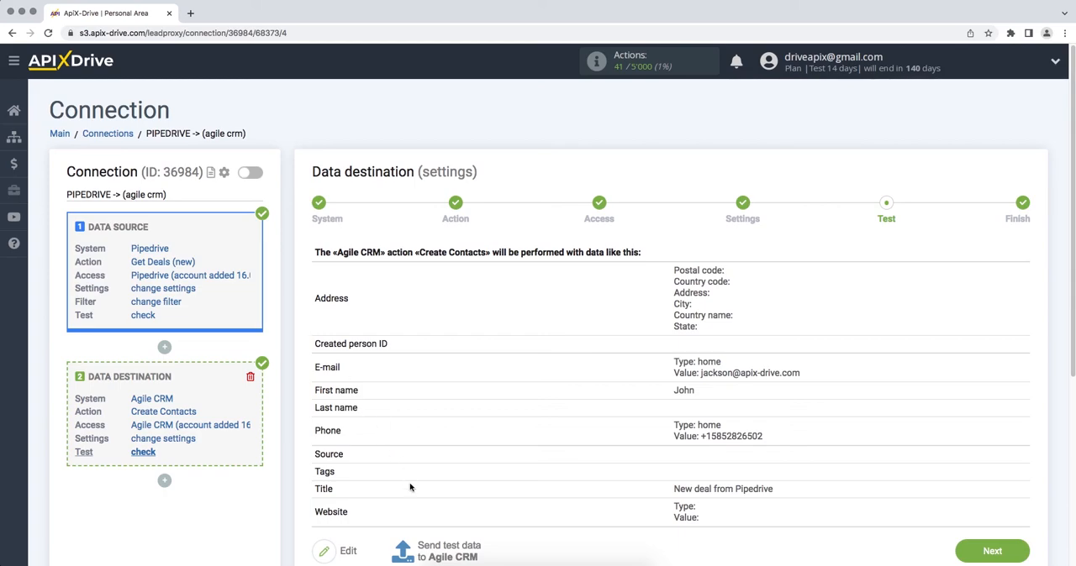
- Send test data to Agile CRM and check the created contact in the Agile CRM contacts list
{"action": "left_click", "coordinate": [427, 550]}
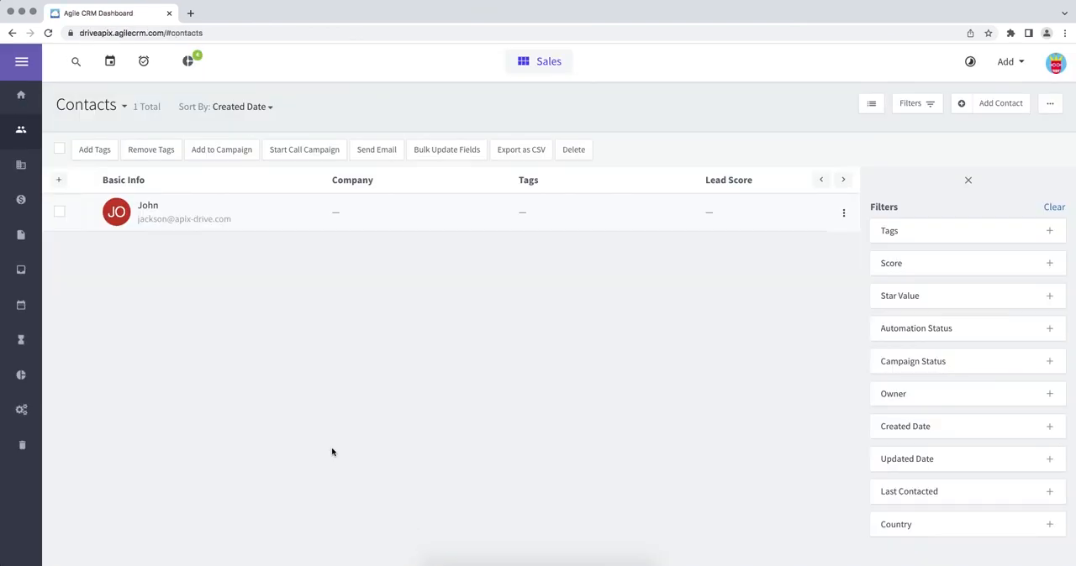
{"action": "left_click", "coordinate": [150, 208]}
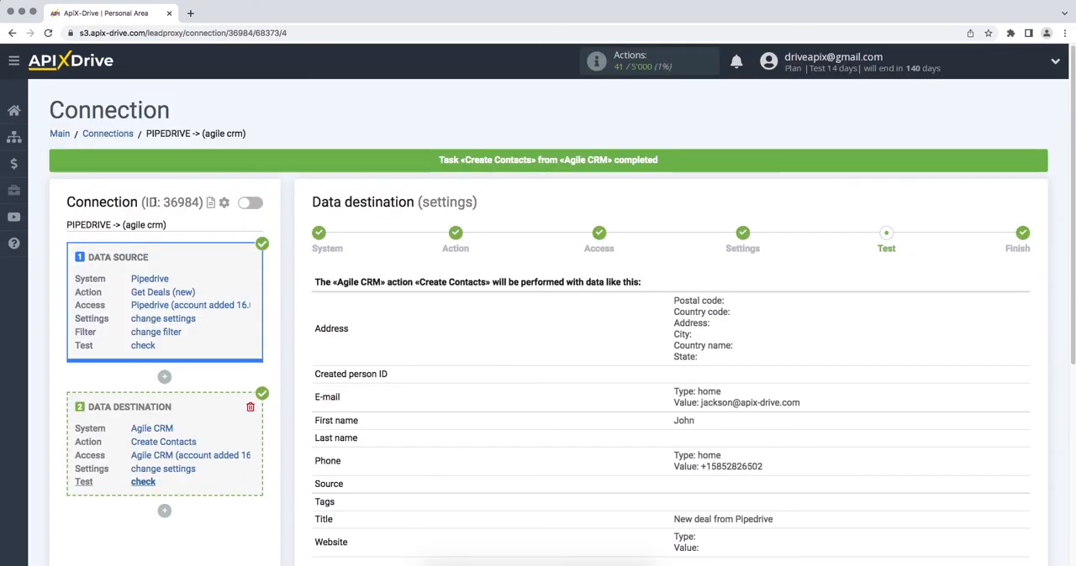
- Proceed to the finish stage and enable auto-update for the connection
{"action": "scroll", "coordinate": [365, 261], "scroll_direction": "down", "scroll_amount": 3}
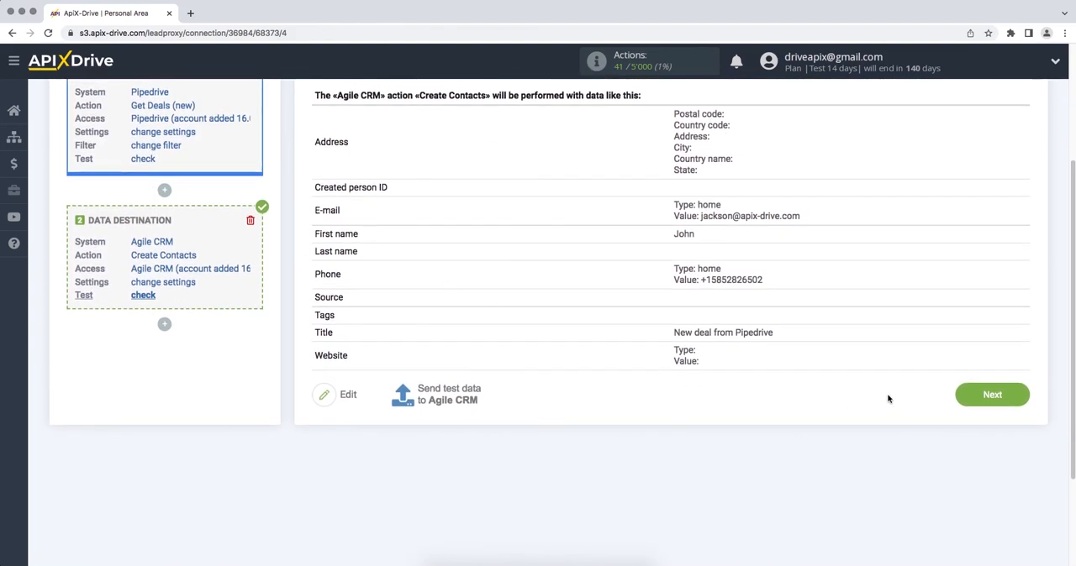
{"action": "left_click", "coordinate": [960, 398]}
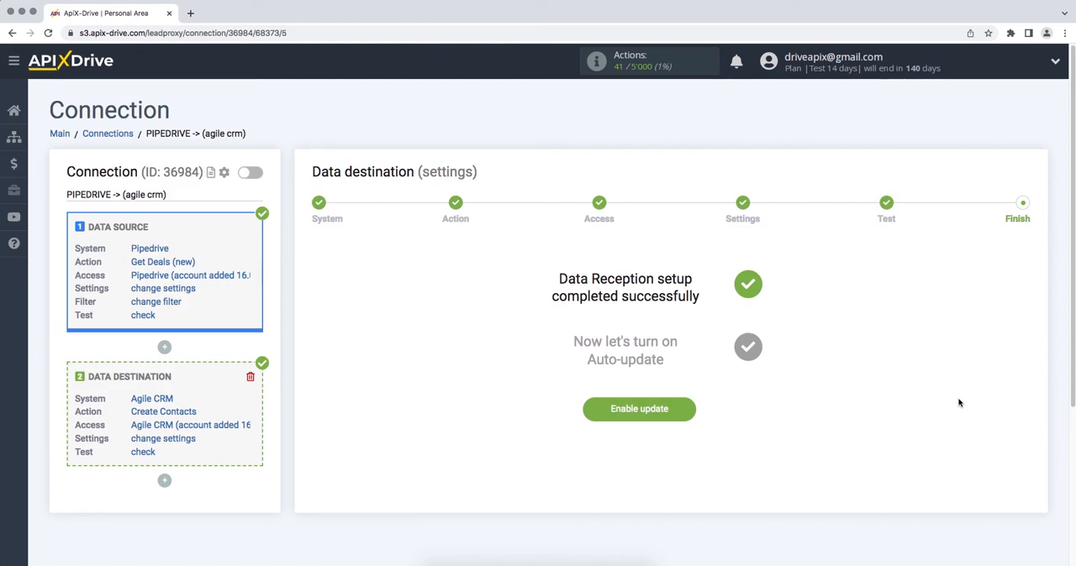
{"action": "left_click", "coordinate": [589, 414]}
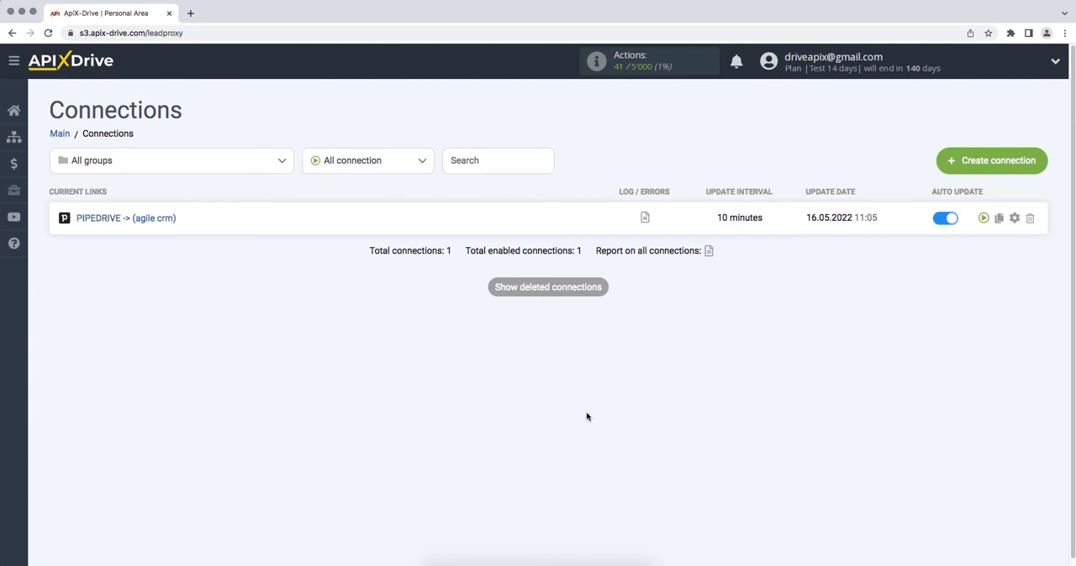
- Set the connection's update interval to 5 minutes and save
{"action": "left_click", "coordinate": [1014, 219]}
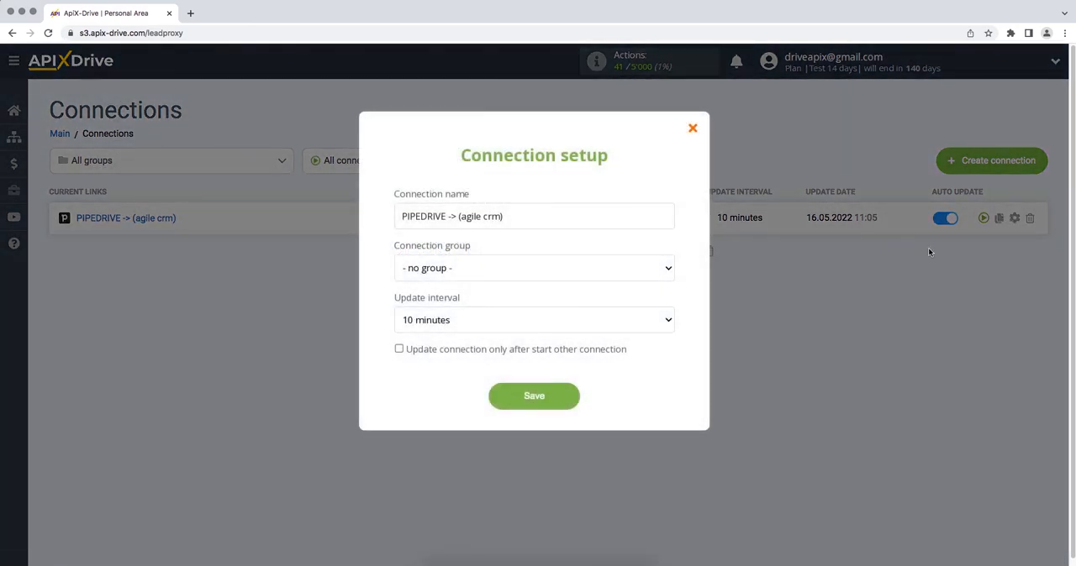
{"action": "left_click", "coordinate": [660, 317]}
{"action": "left_click", "coordinate": [660, 309]}
{"action": "left_click", "coordinate": [497, 400]}
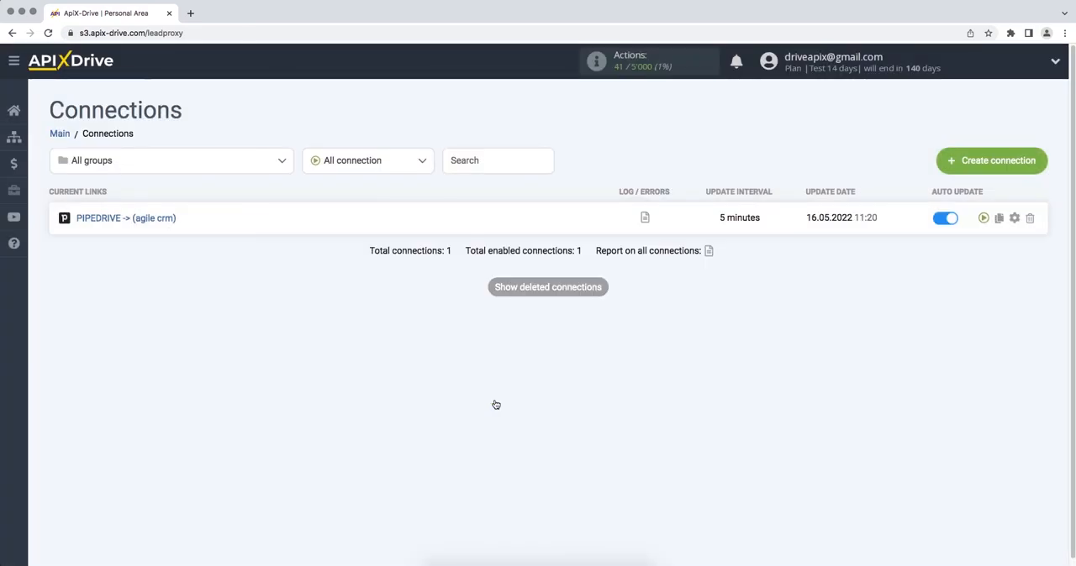